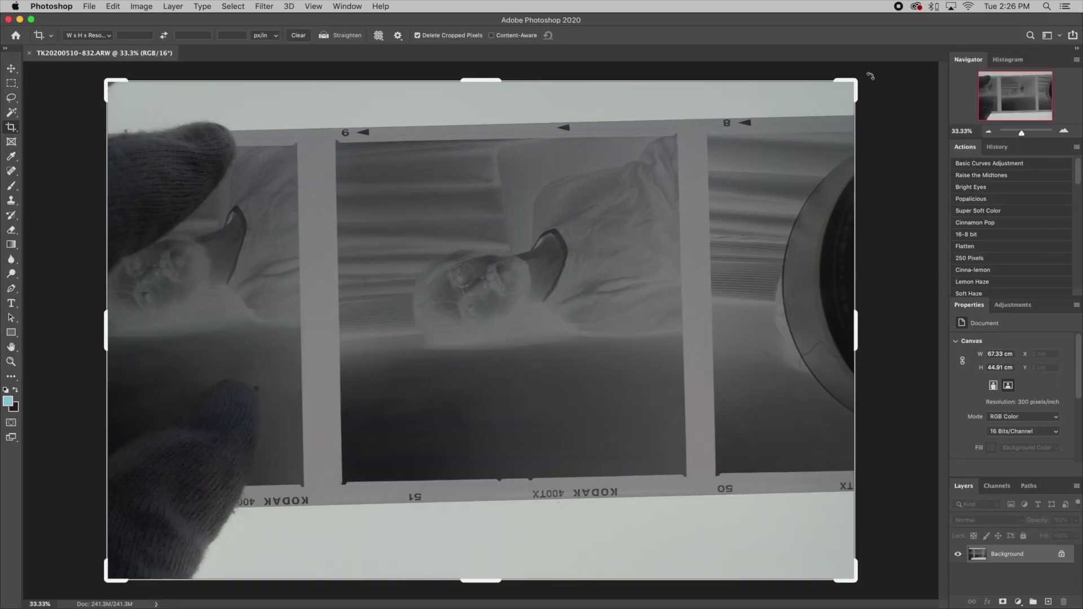
Step: Straighten the negative scan and crop it to the middle frame, excluding the film borders
drag(871, 77, 900, 74)
drag(839, 100, 760, 120)
drag(200, 545, 311, 497)
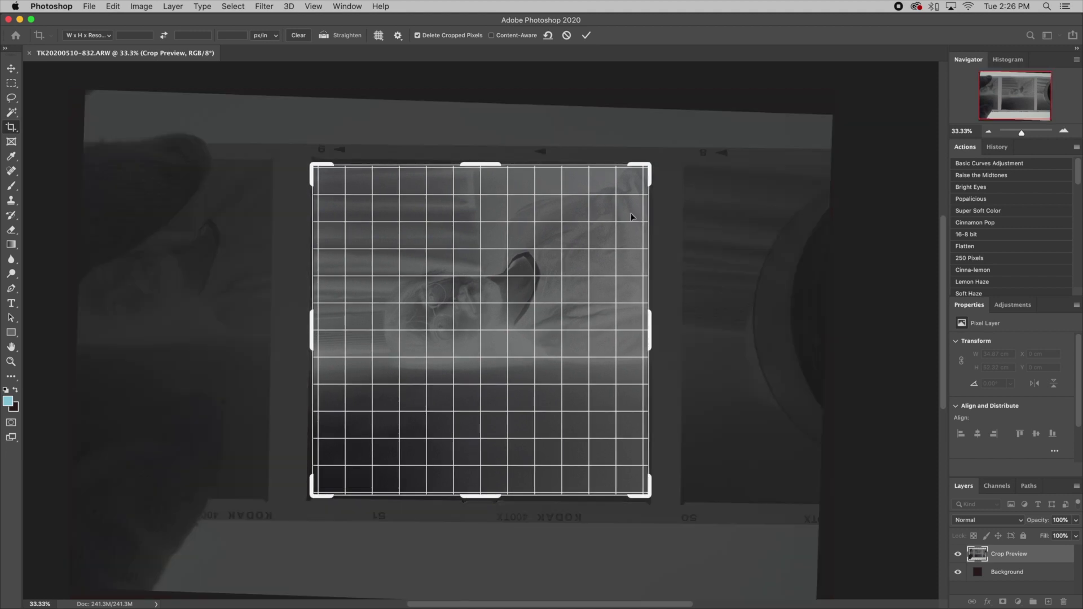
drag(673, 159, 673, 158)
double_click(556, 299)
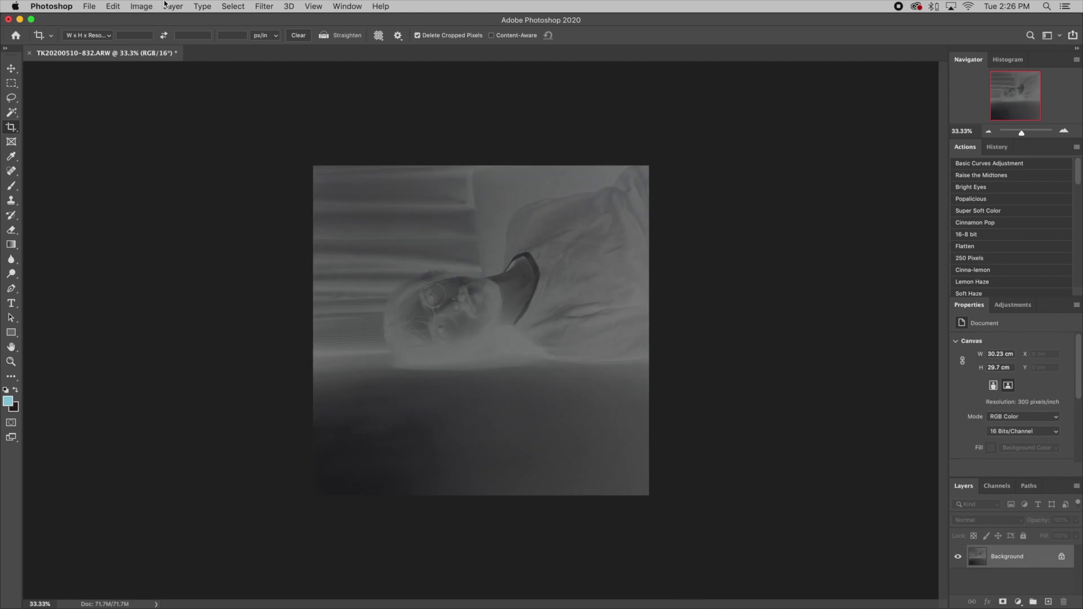
Step: Rotate the cropped image 90° clockwise and invert its tones into a positive
click(167, 6)
mouse_move(142, 6)
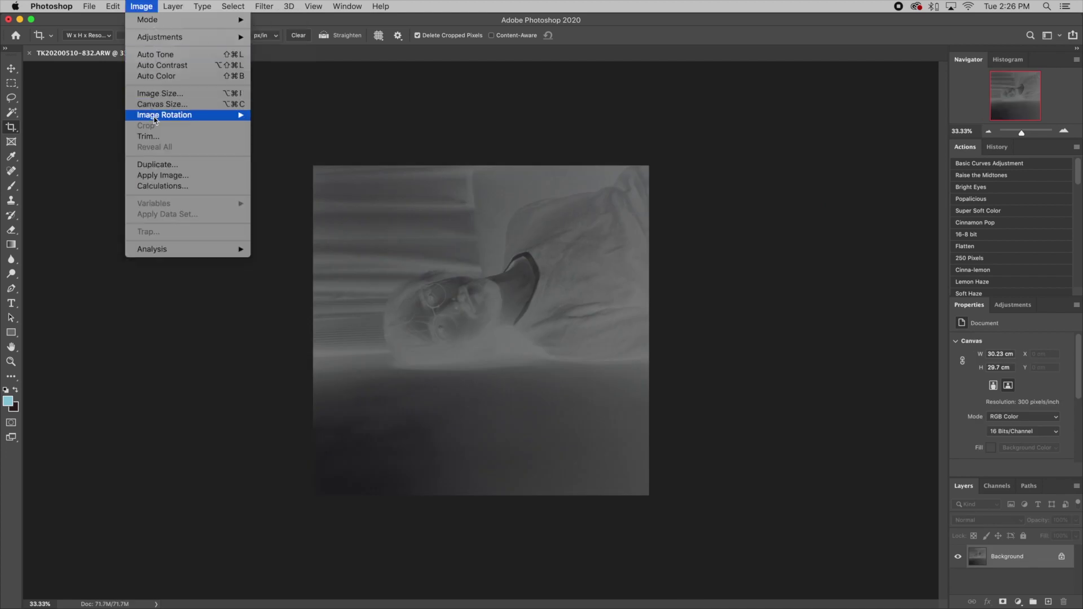
mouse_move(158, 116)
click(301, 126)
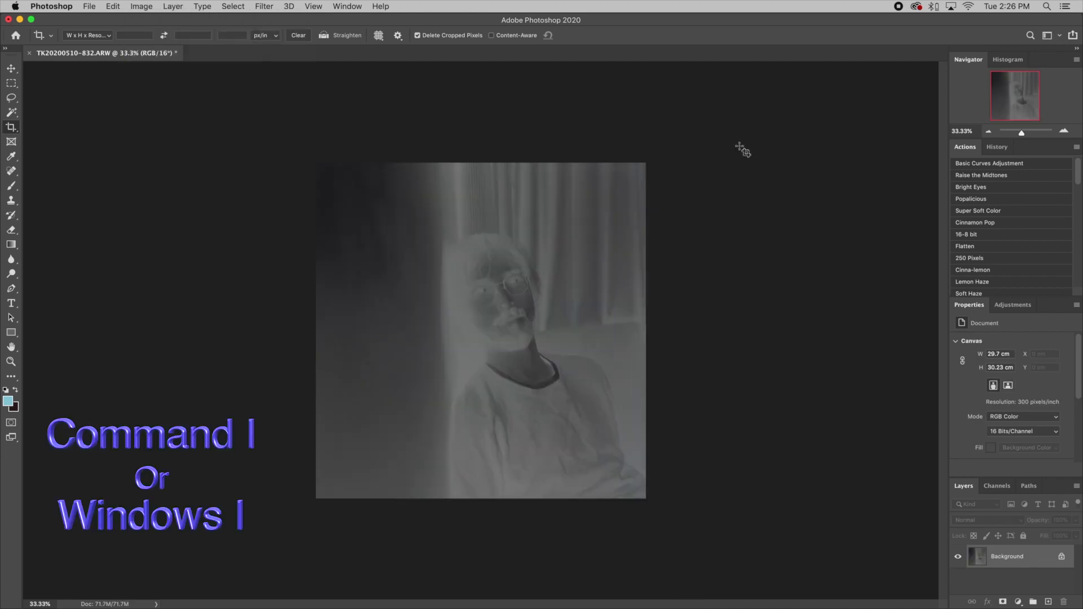
key(super+i)
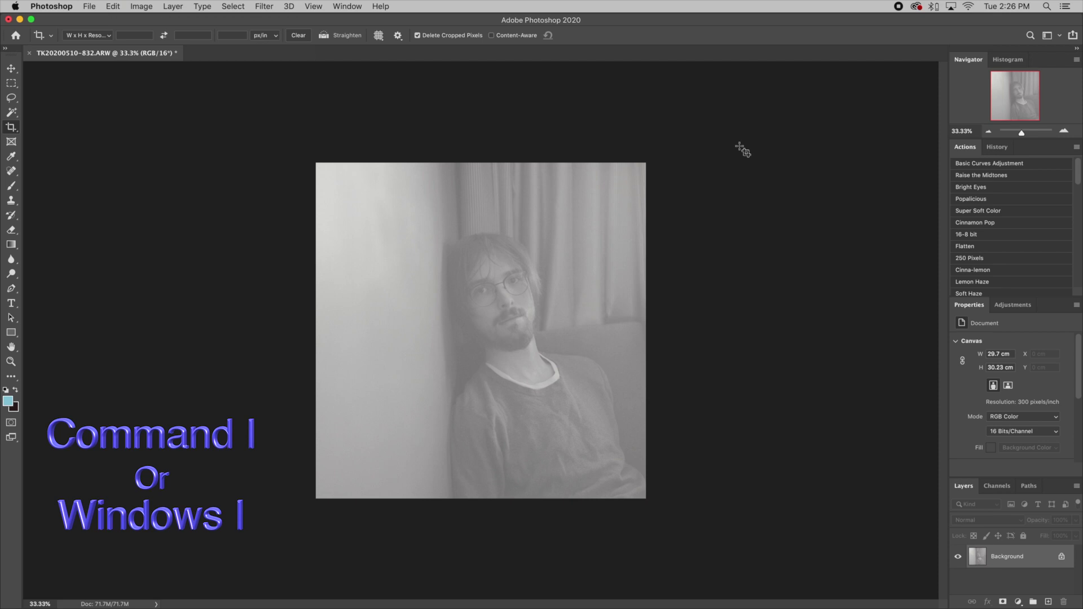
Step: Apply Levels with input black 117, midtone 0.70 and input white 235
key(super+l)
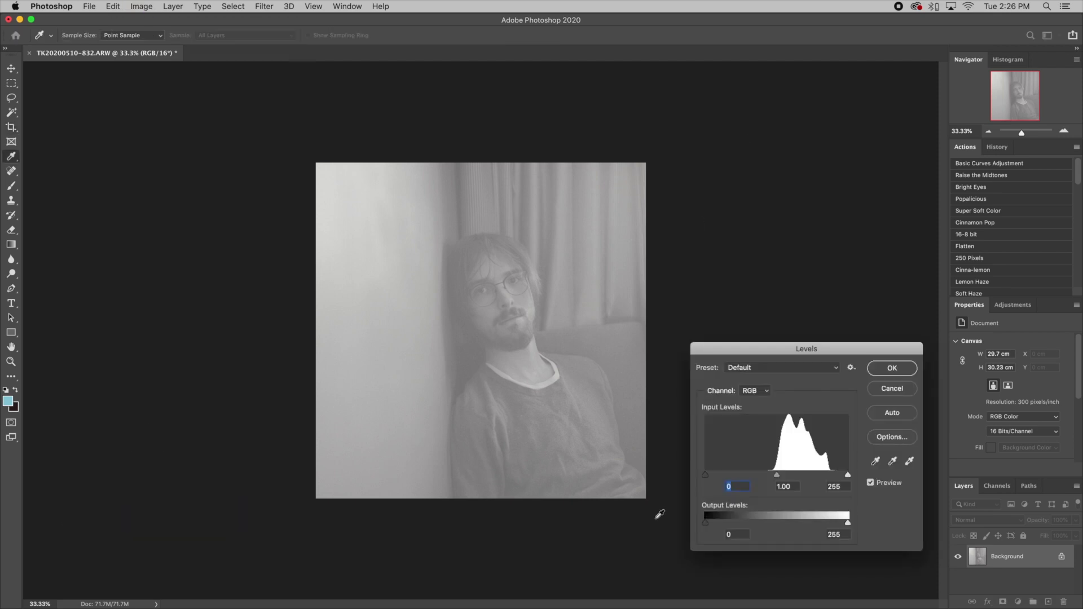
drag(707, 476, 771, 476)
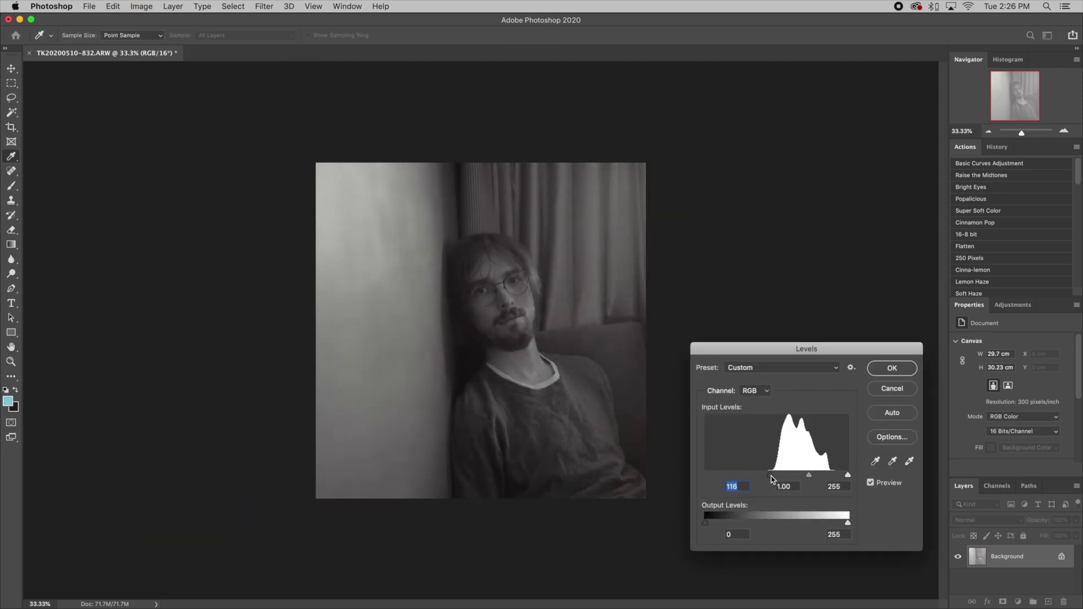
drag(848, 476, 811, 477)
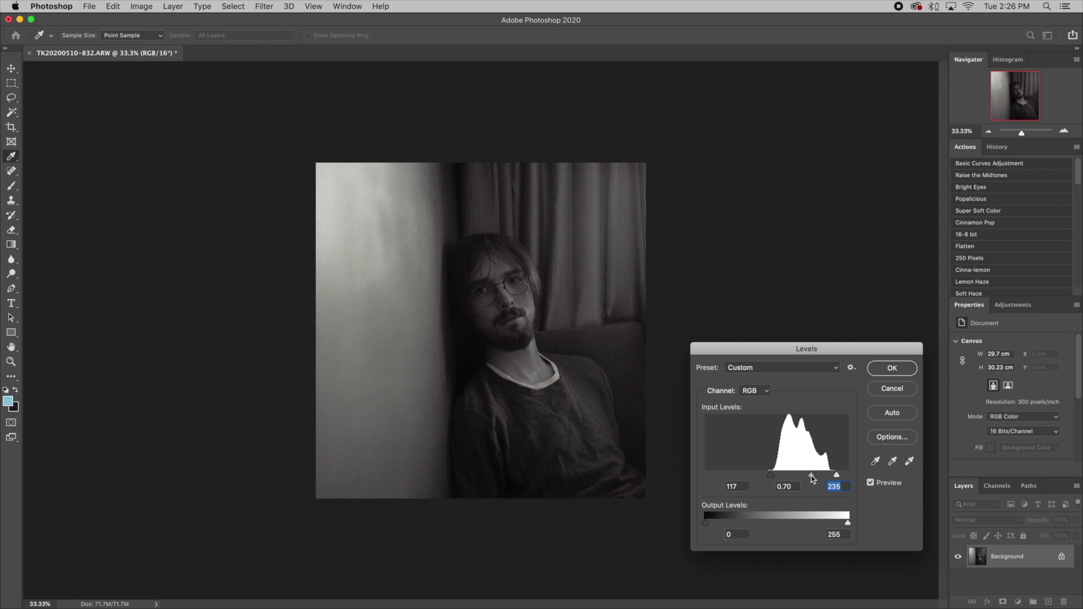
click(811, 476)
click(892, 370)
key(c)
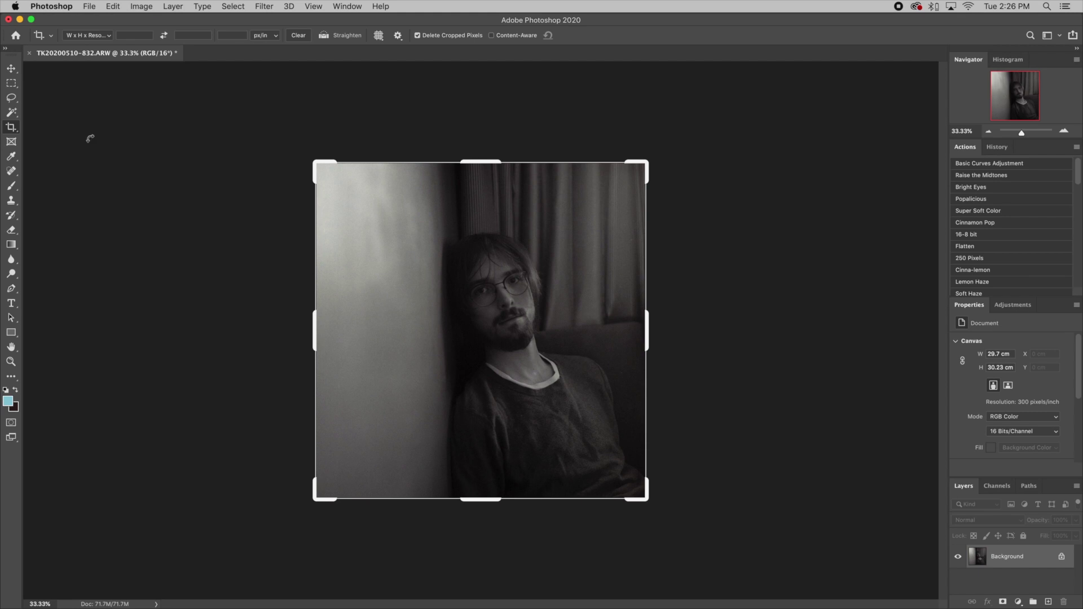
Step: Apply an S-shaped Curves adjustment that lowers the shadows, anchors the midtones and raises the highlights to output 226 at input 206
key(super+m)
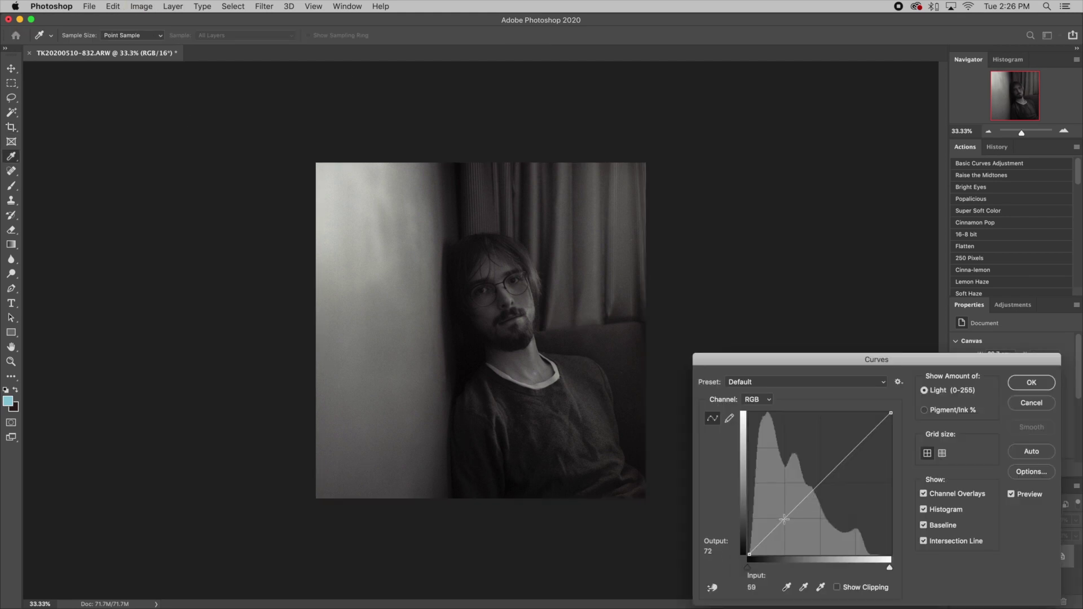
drag(784, 519, 783, 524)
drag(825, 481, 825, 475)
drag(863, 439, 864, 431)
drag(783, 524, 780, 532)
click(804, 496)
drag(826, 474, 833, 460)
click(863, 430)
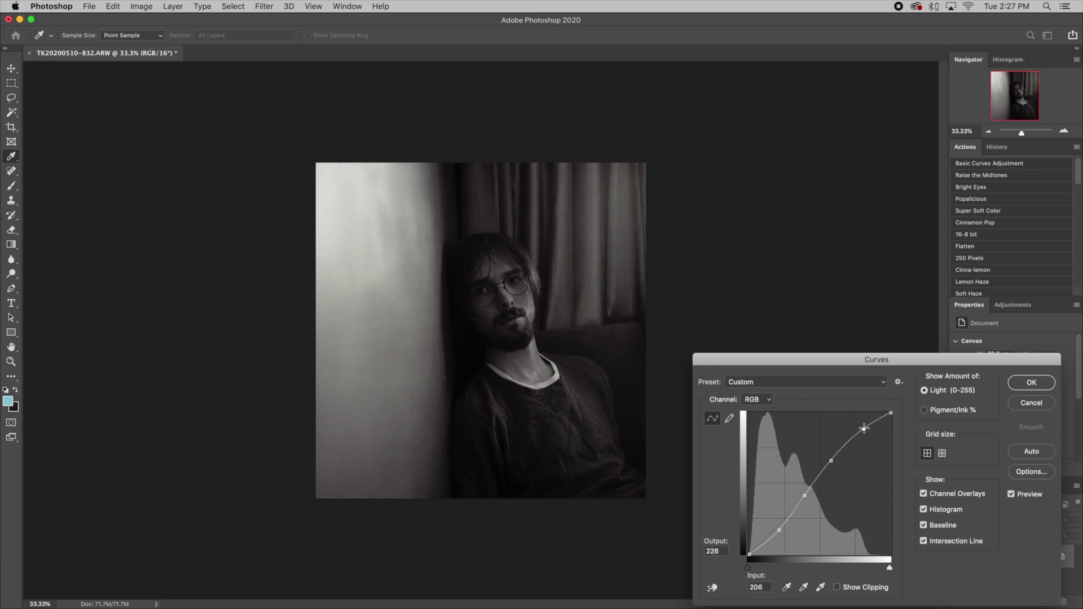
click(1028, 383)
key(c)
Step: Lasso a loose oval around the man and run the 250 Pixels action to feather and invert the selection
click(11, 98)
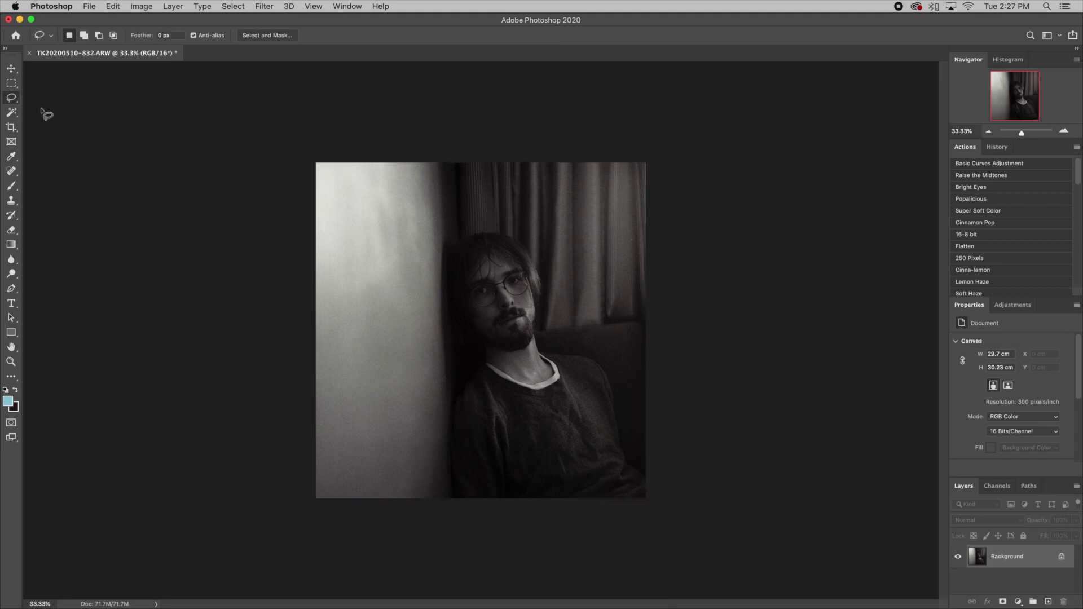
mouse_move(613, 280)
mouse_down()
mouse_move(608, 256)
mouse_move(527, 198)
mouse_move(451, 194)
mouse_move(391, 218)
mouse_move(373, 286)
mouse_move(370, 401)
mouse_move(419, 466)
mouse_move(471, 477)
mouse_move(559, 456)
mouse_move(600, 414)
mouse_move(616, 261)
mouse_up()
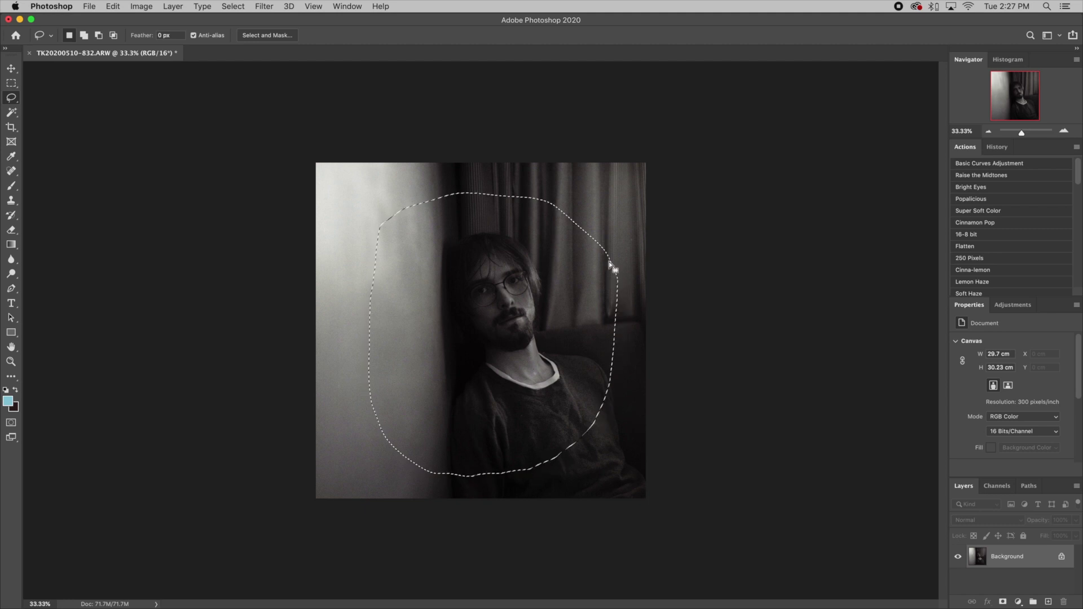
click(985, 258)
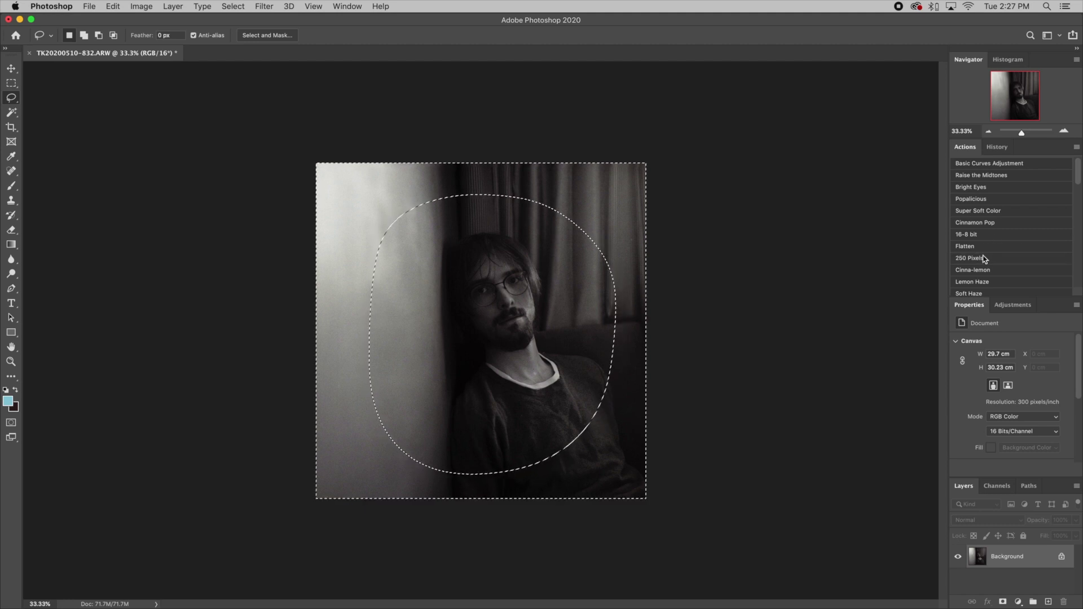
Step: Darken the selected edges with a Curves adjustment layer by lowering the shadow and highlight points, and flatten the image
click(1020, 603)
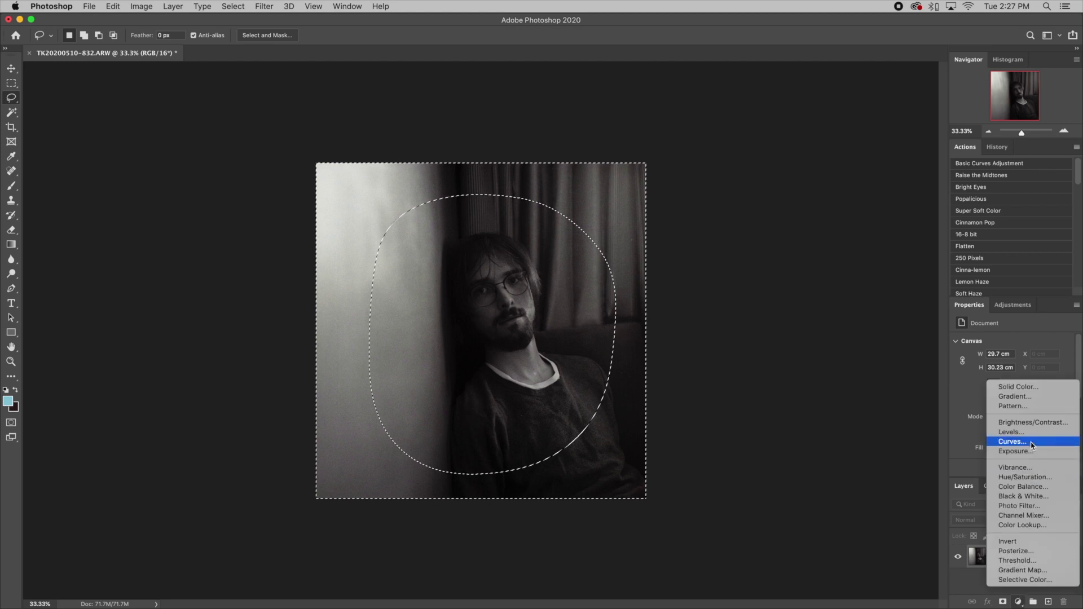
click(1001, 344)
drag(1007, 425, 1008, 430)
drag(1049, 390, 1053, 389)
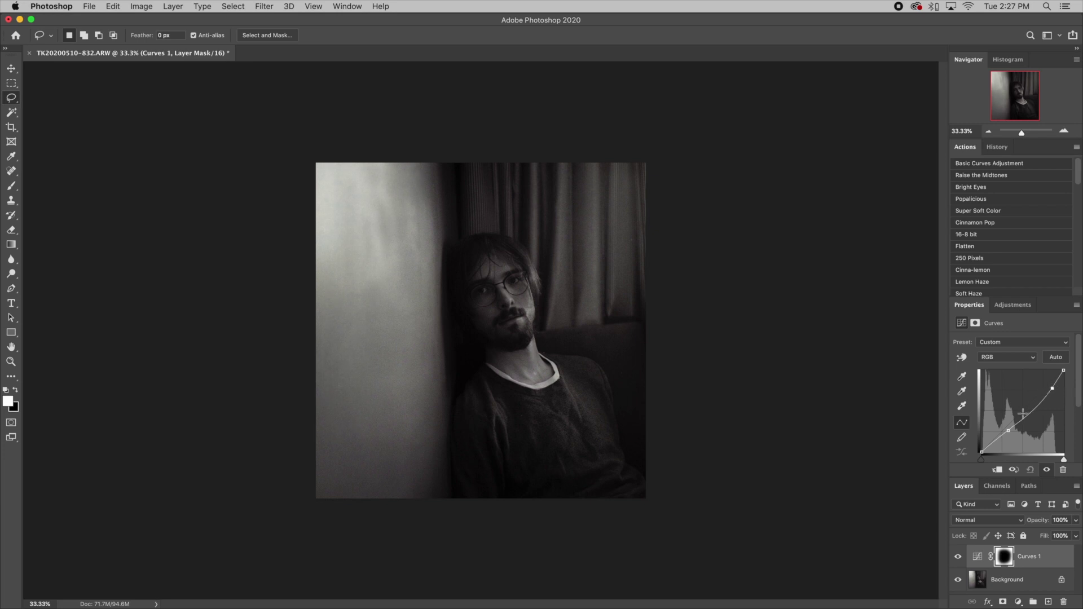
drag(1008, 432, 1008, 436)
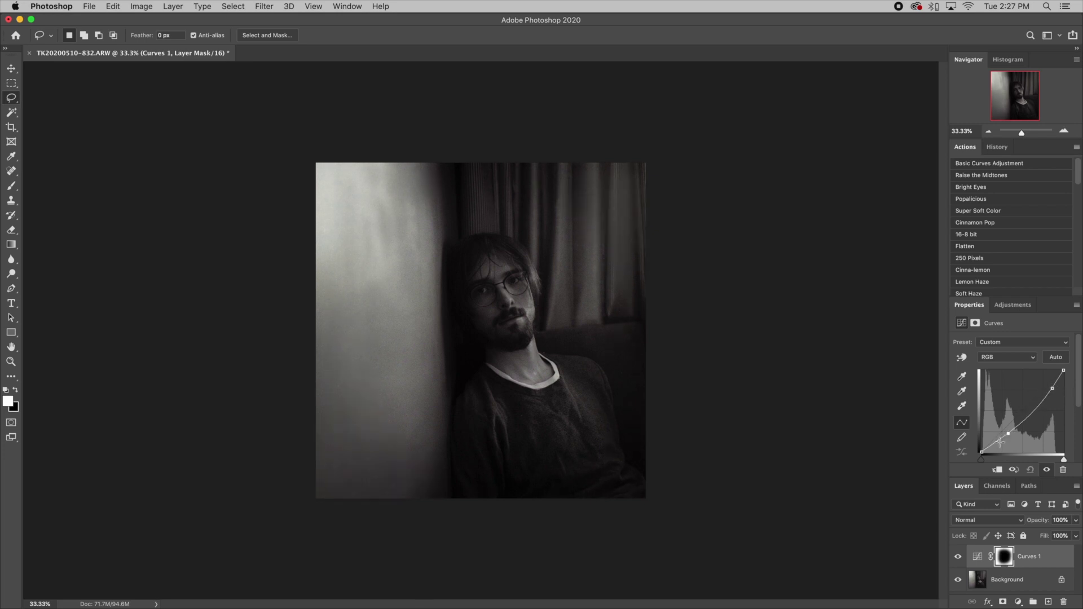
click(977, 246)
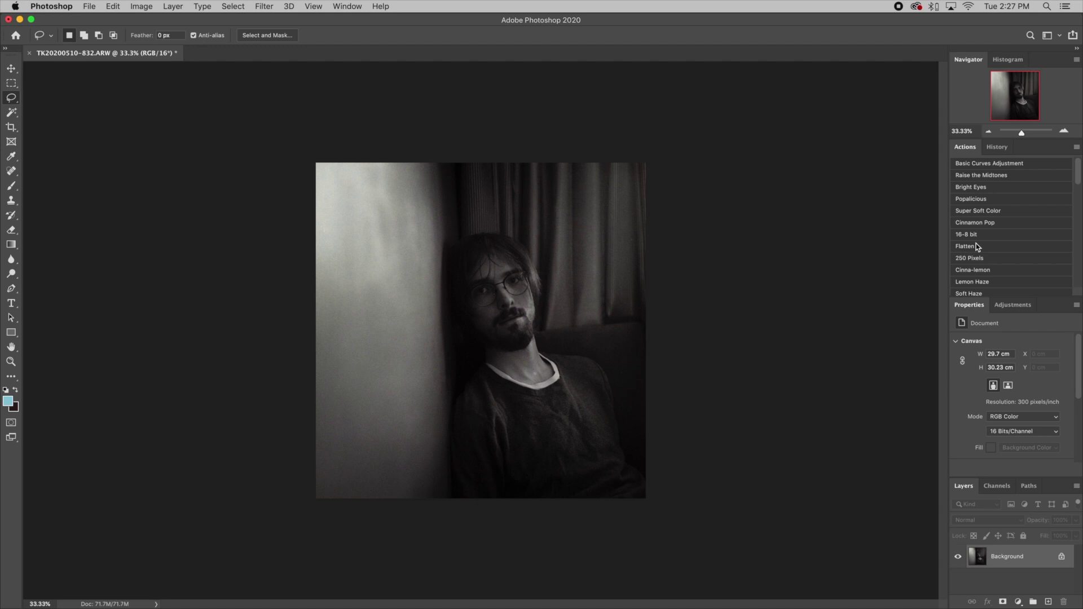
Step: Lighten the image's midtones slightly with Levels
key(super+plus)
key(super+l)
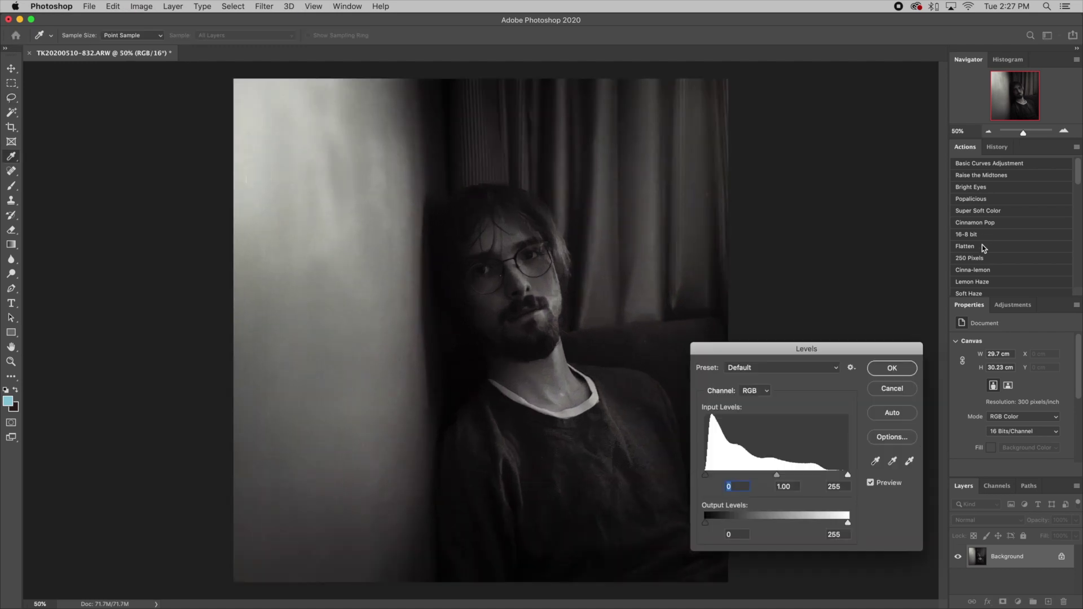
drag(778, 476, 777, 475)
click(777, 476)
click(914, 370)
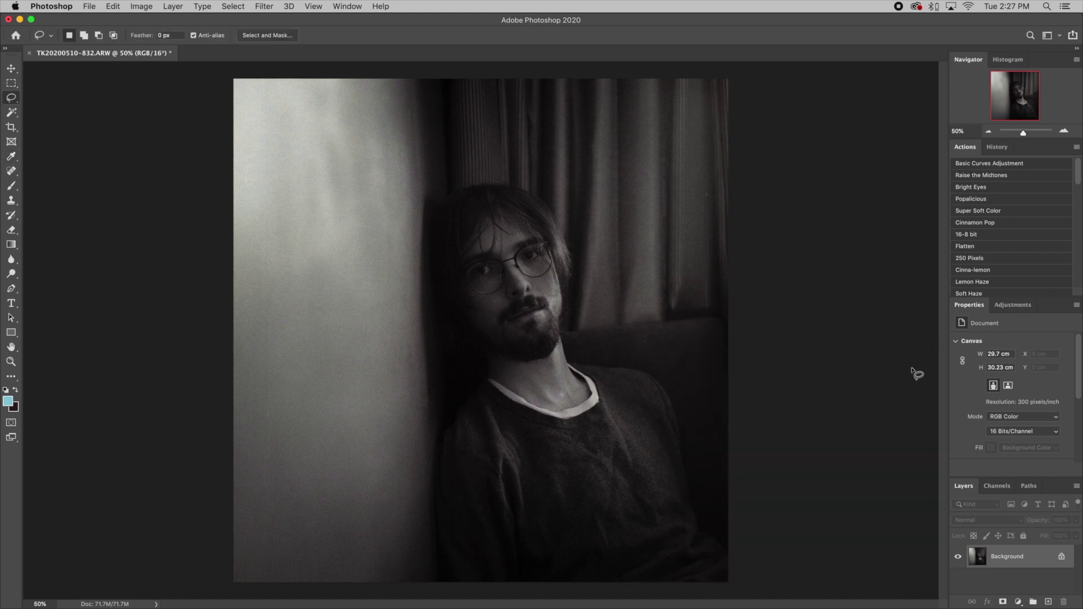
Step: Apply Curves with a shadow point at input 57, output 52, raised midtones, and a highlight point at input 201, output 215
key(super+m)
click(781, 524)
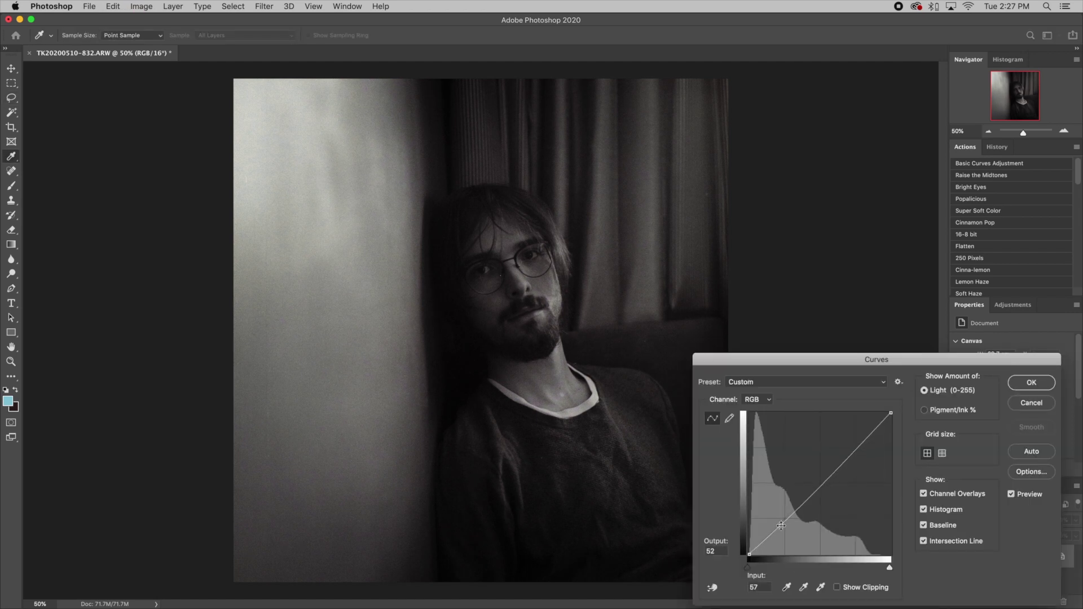
drag(821, 483, 821, 477)
drag(861, 441, 862, 434)
click(1018, 389)
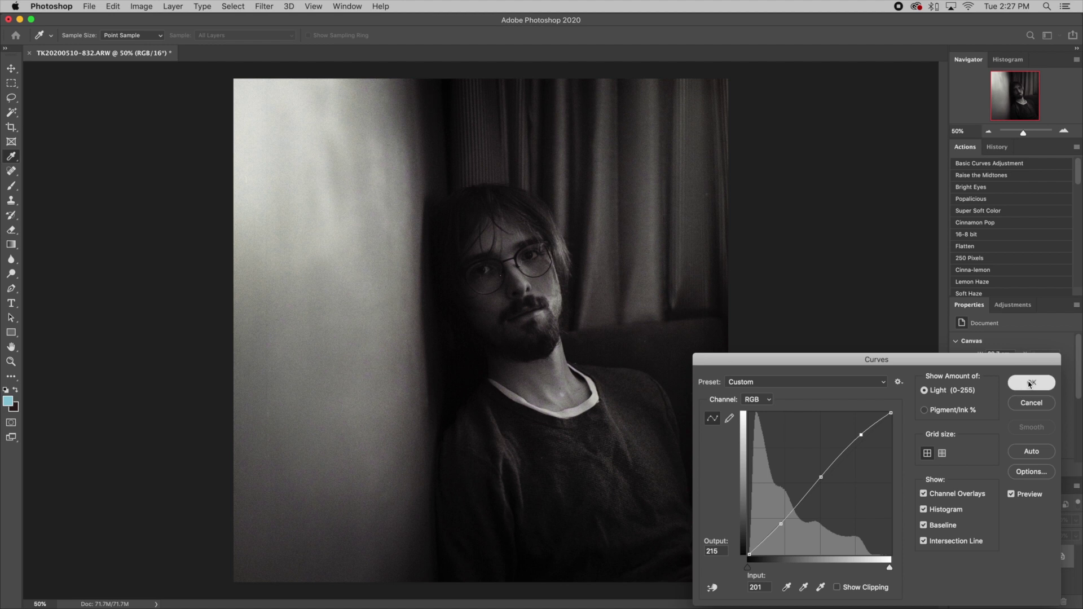
key(l)
Step: Remove the dust specks across the portrait with the content-aware Spot Healing Brush at size 35
key(super+1)
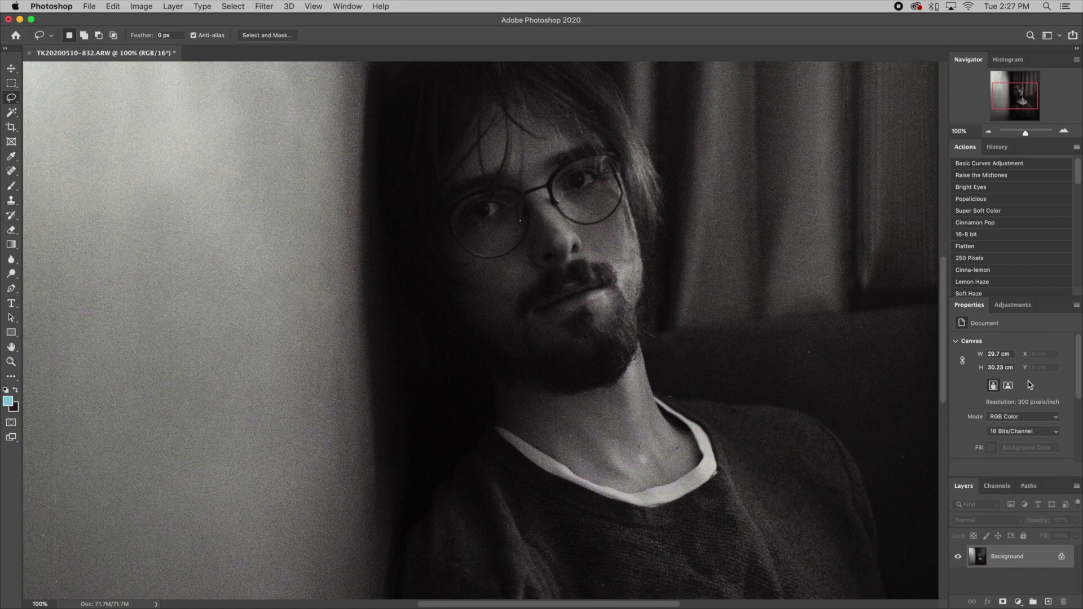
click(12, 171)
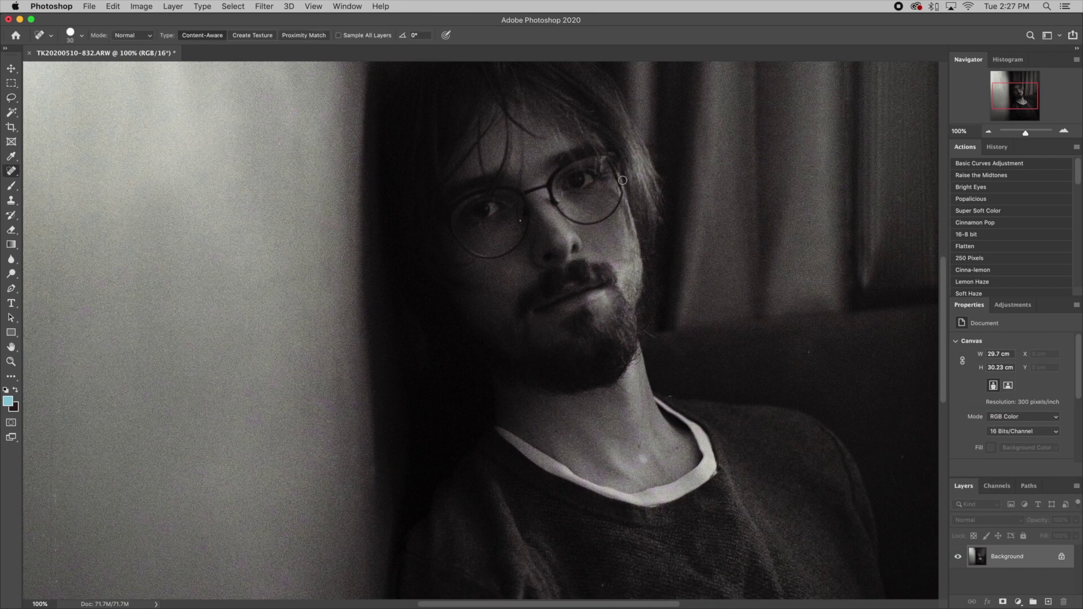
key(bracketleft)
scroll(678, 480, down, 10)
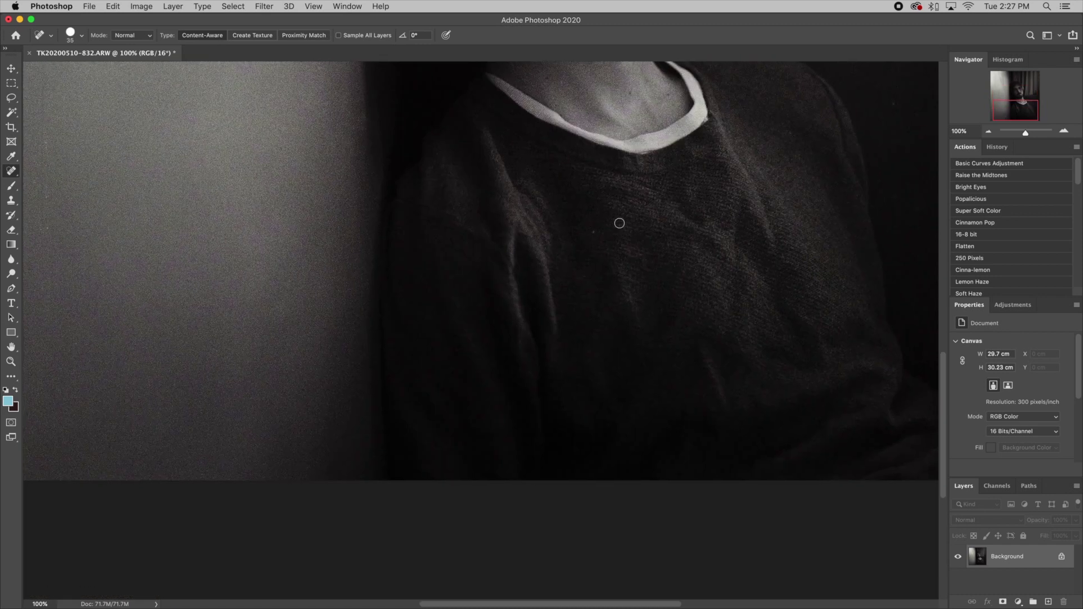
drag(1006, 108, 1006, 93)
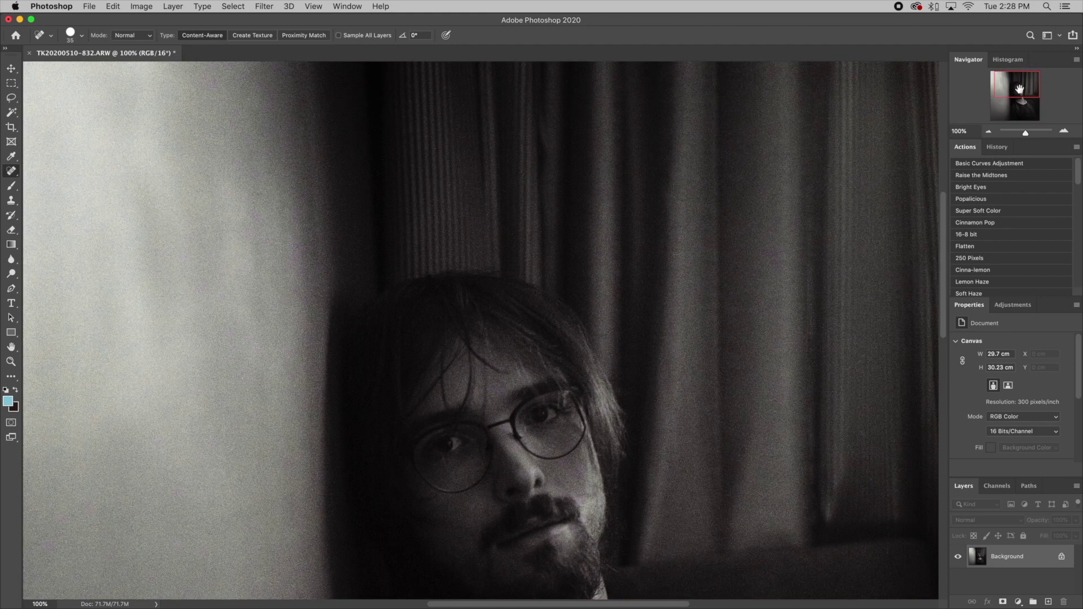
drag(1020, 90, 1017, 103)
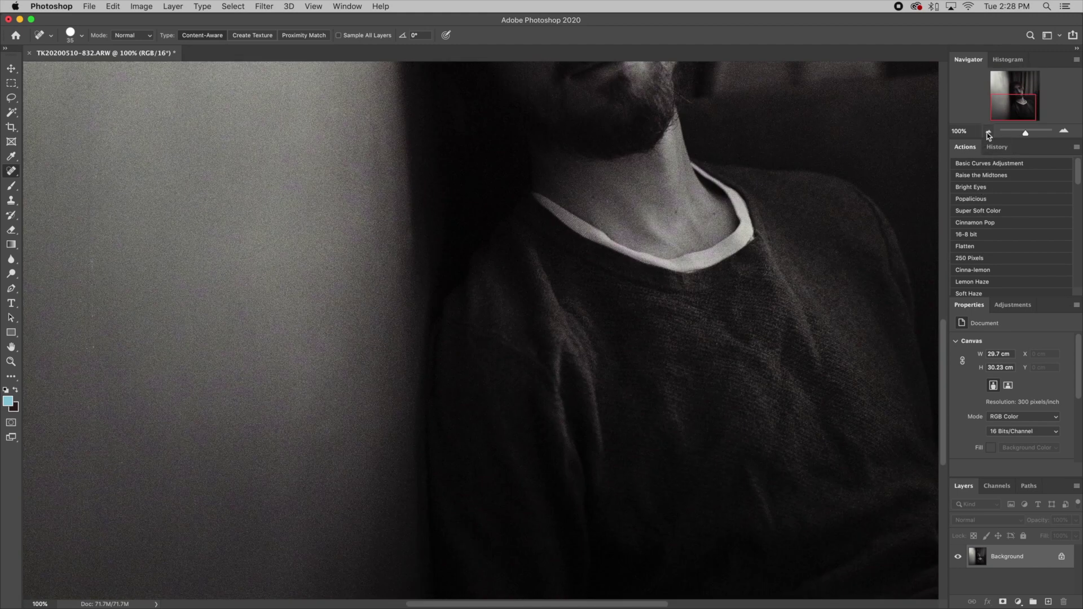
click(989, 132)
click(989, 132)
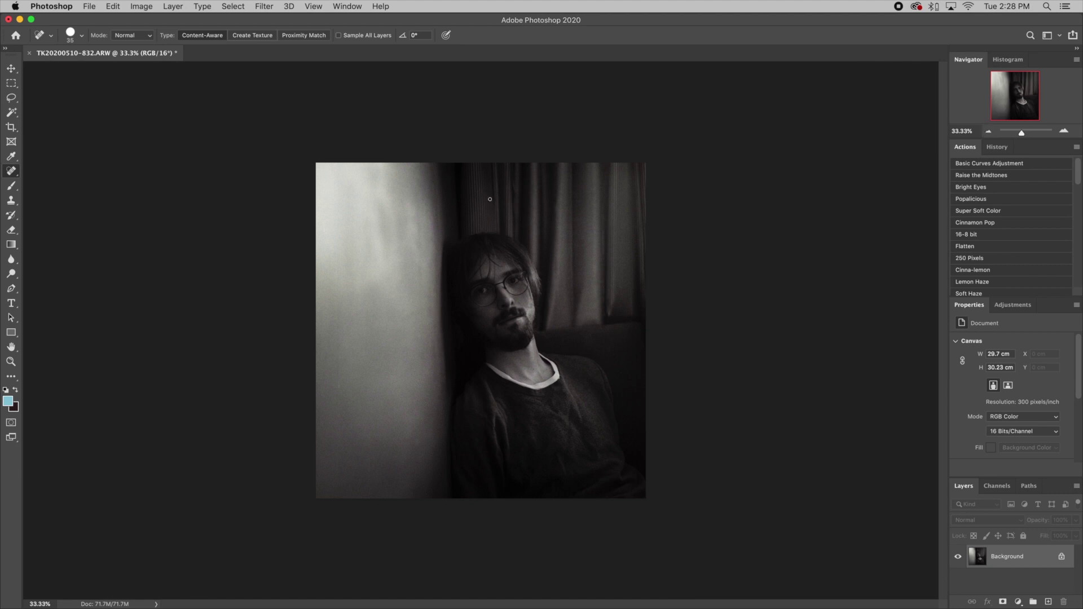
Step: Convert the image to Grayscale mode, discarding its color information
click(146, 7)
mouse_move(147, 19)
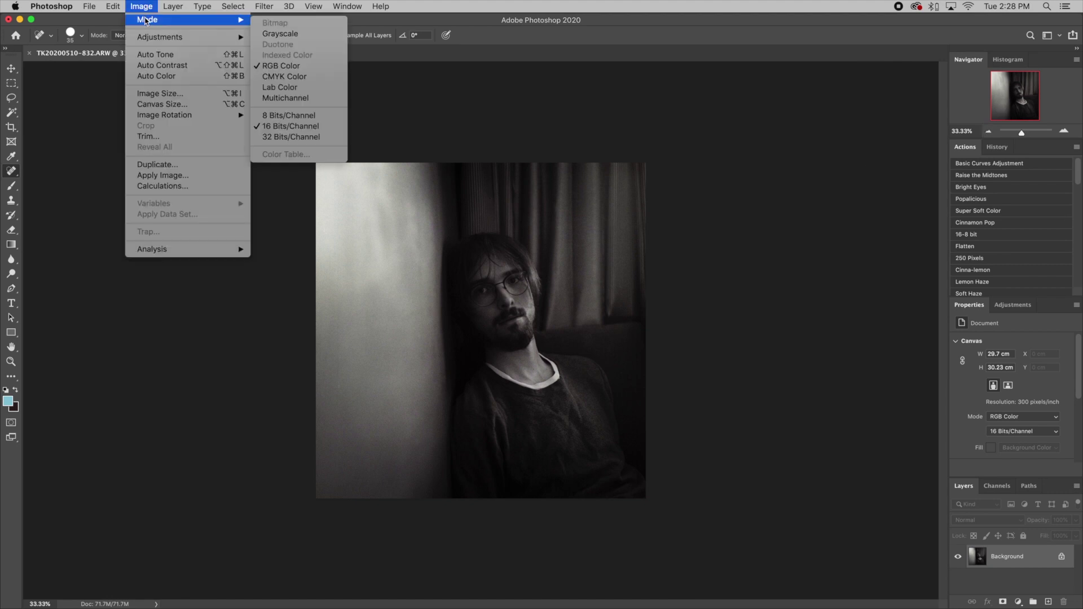
click(279, 34)
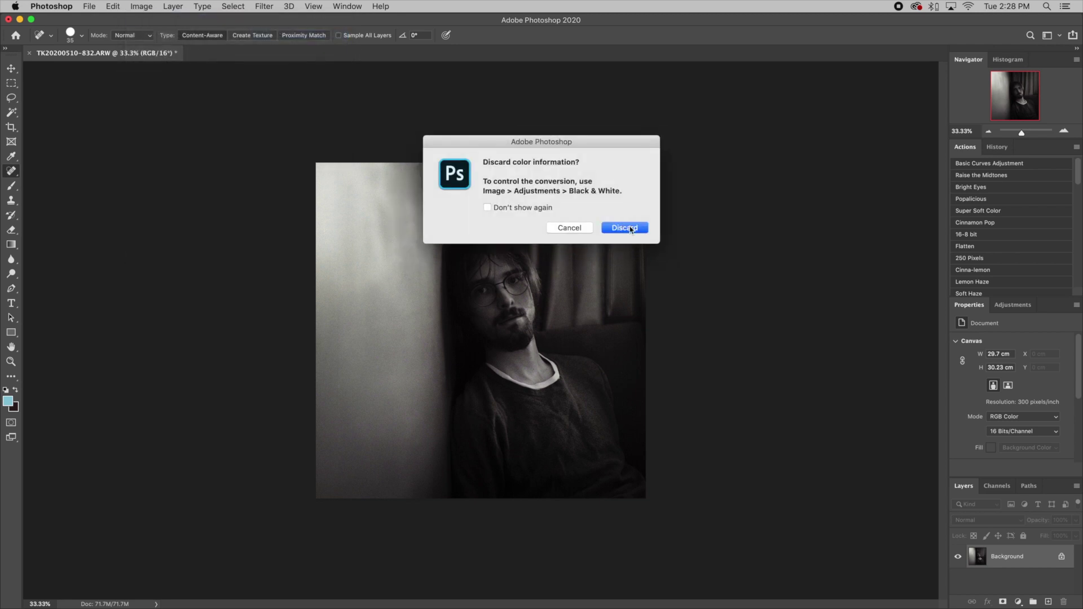
click(630, 229)
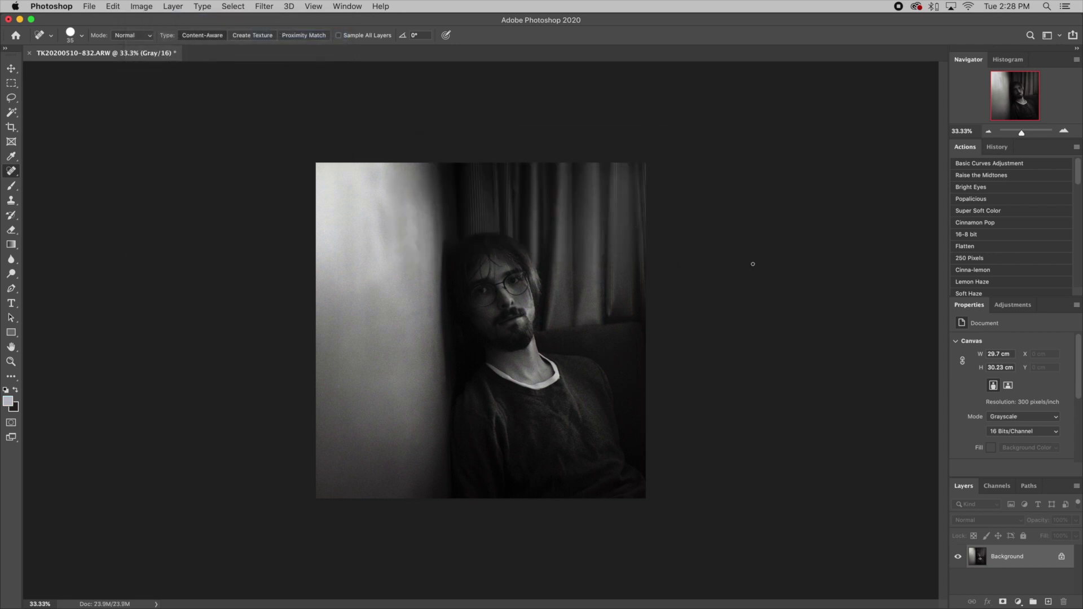
Step: Convert the desaturated image back to RGB Color mode, keeping 16 bits per channel
click(133, 6)
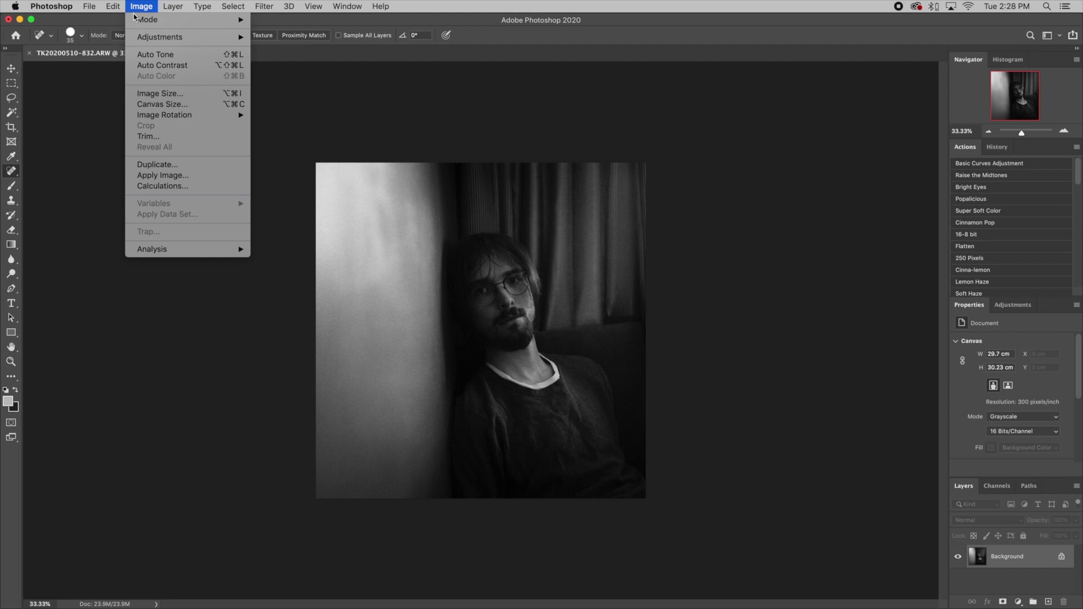
mouse_move(135, 23)
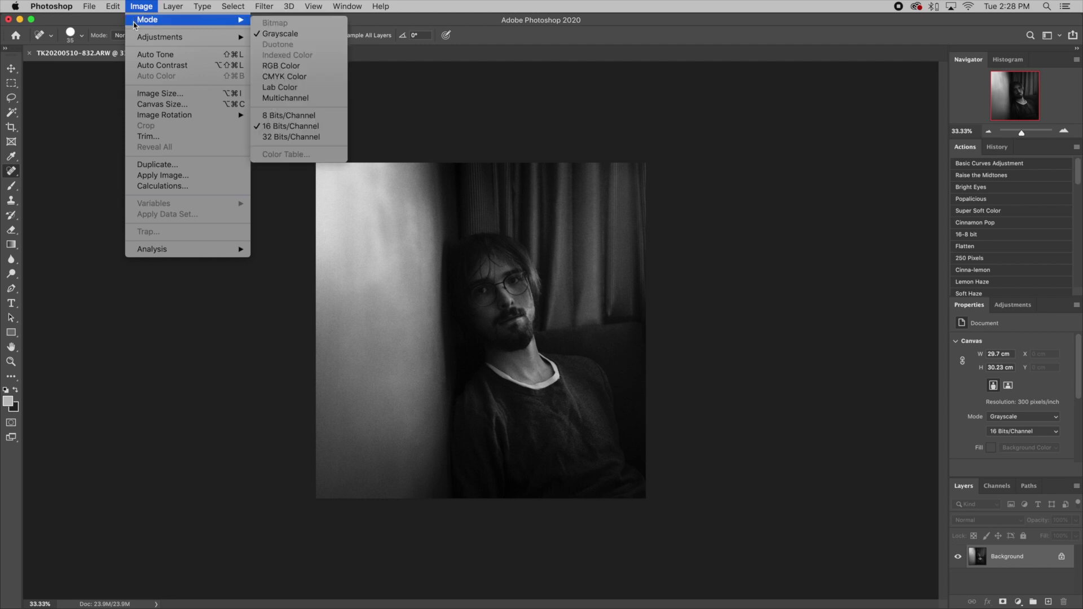
click(281, 65)
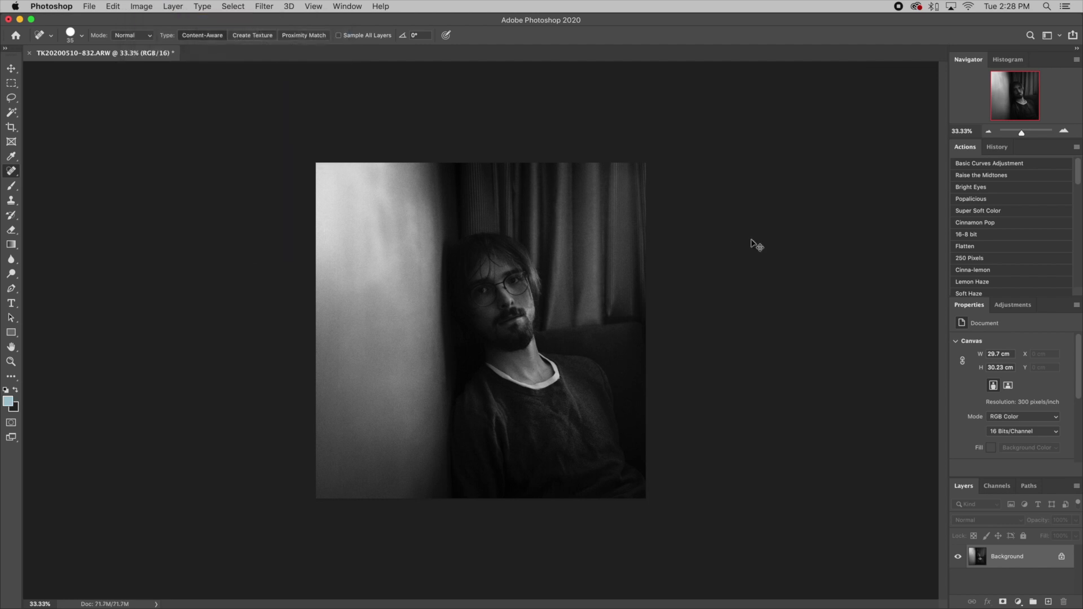
key(super+equal)
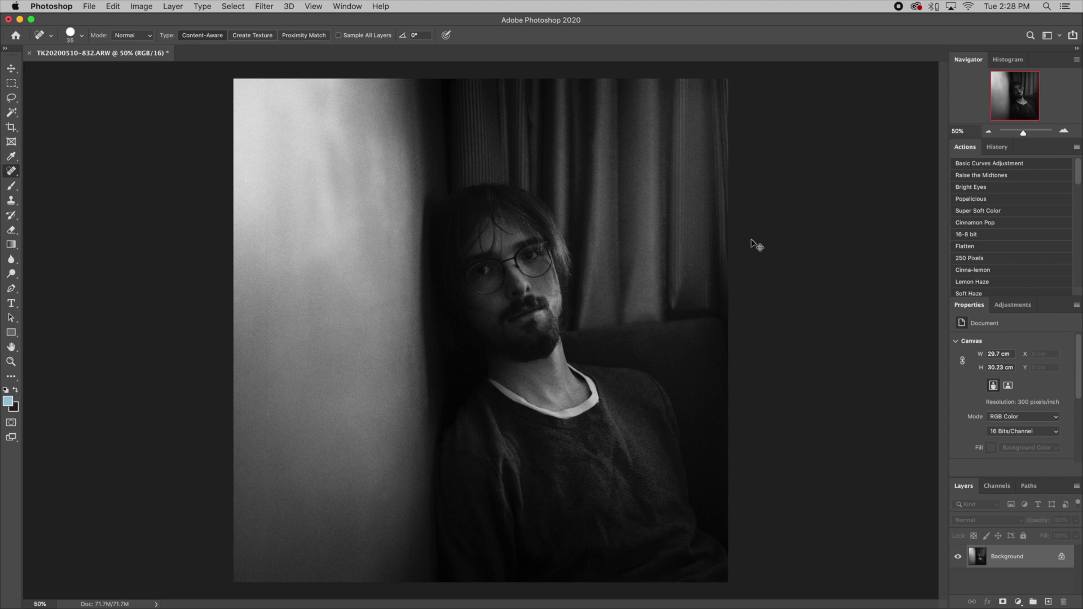
Step: Convert the portrait to 8 bits per channel and save it as TK20200510-832.jpg in the ScansTest folder at JPEG quality 12
key(super+minus)
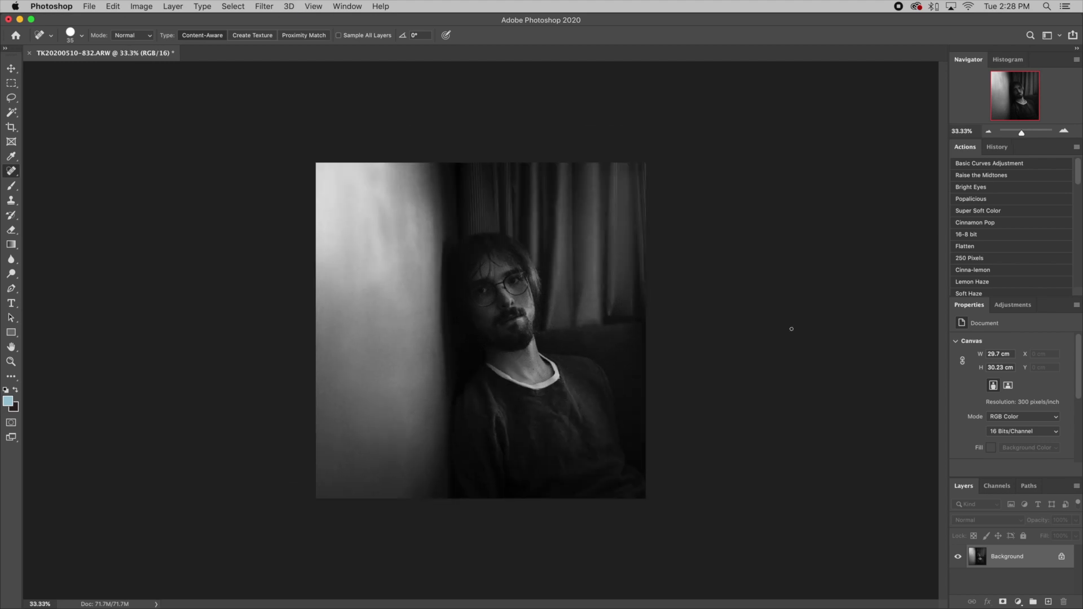
click(969, 235)
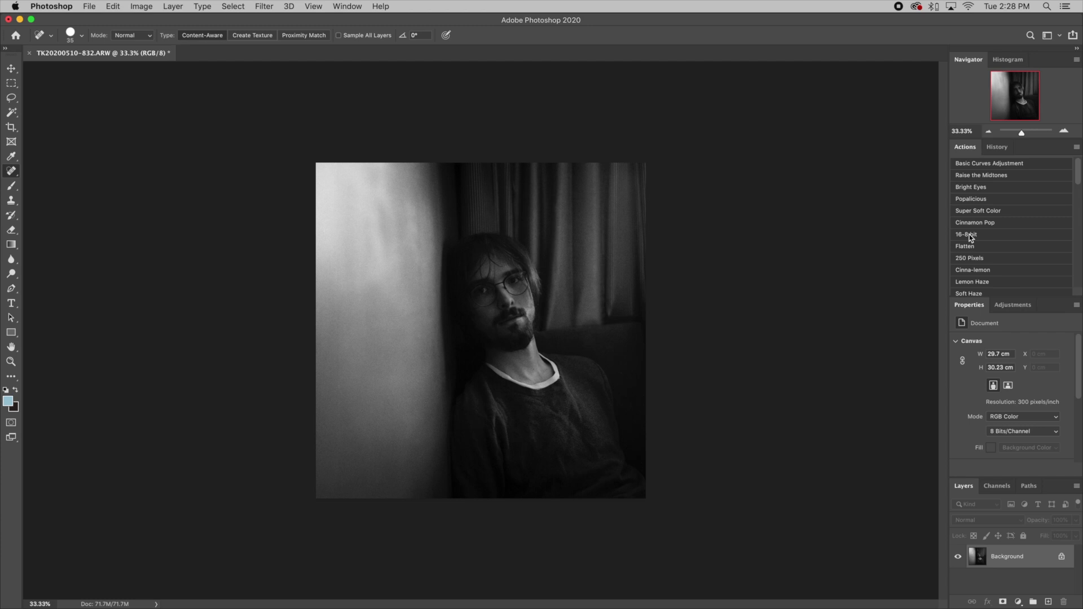
click(89, 5)
click(90, 136)
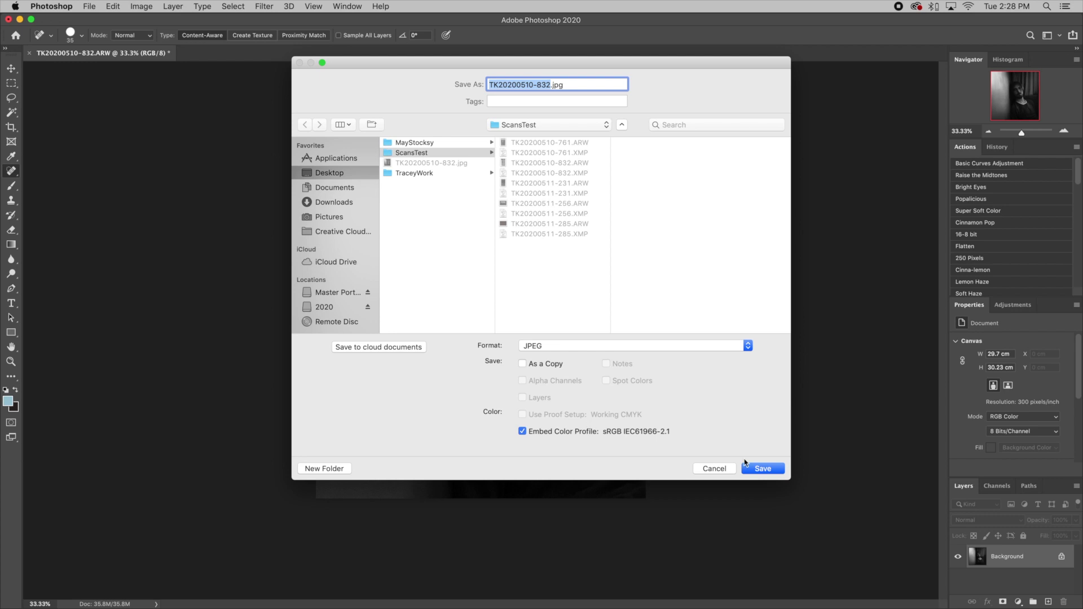
click(762, 469)
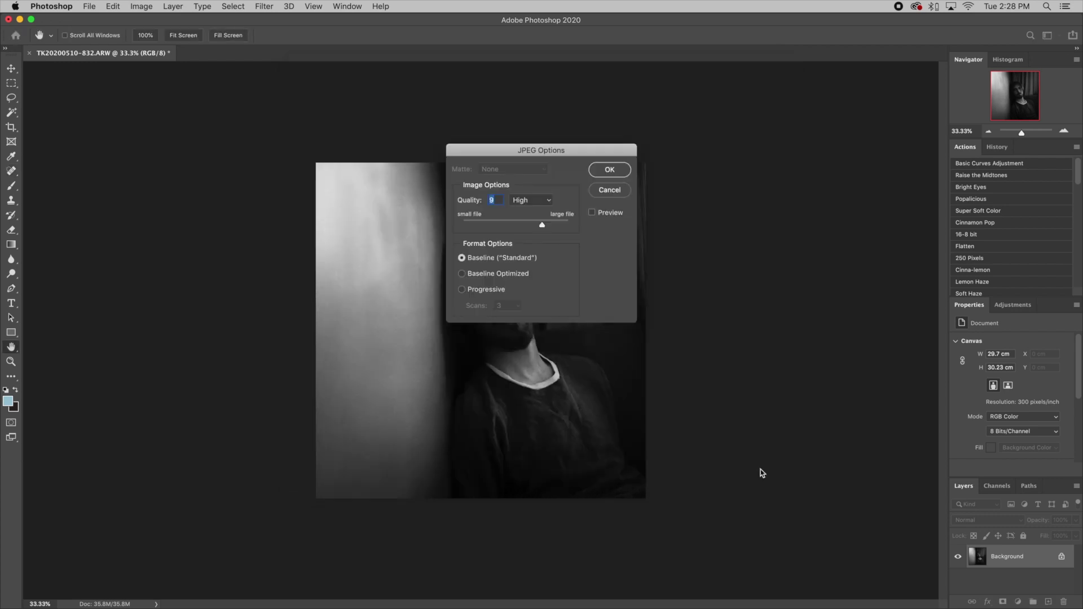
text(122)
key(BackSpace)
click(608, 169)
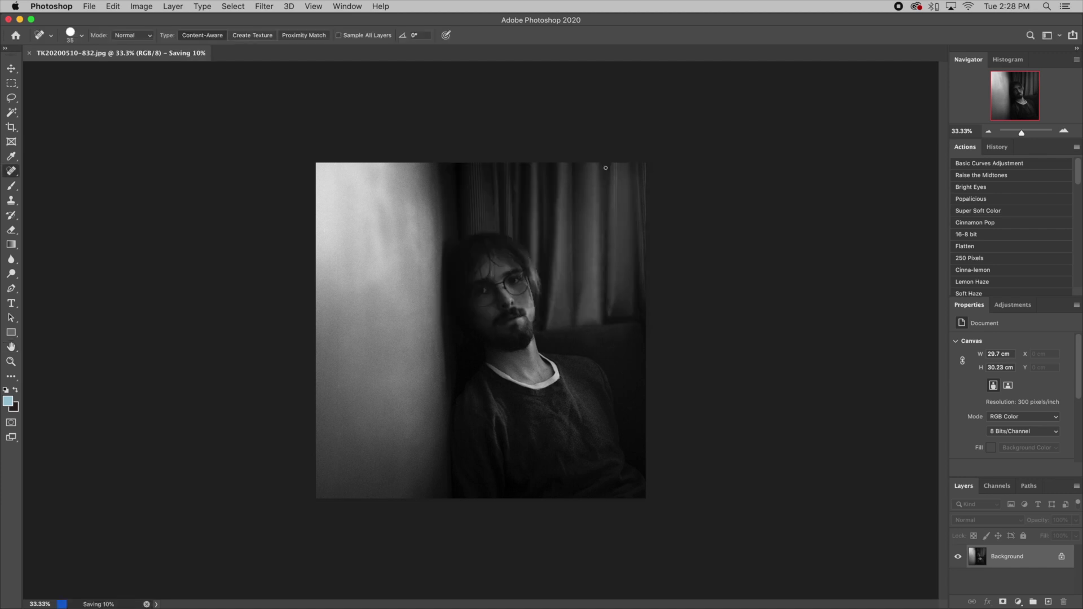
key(super+plus)
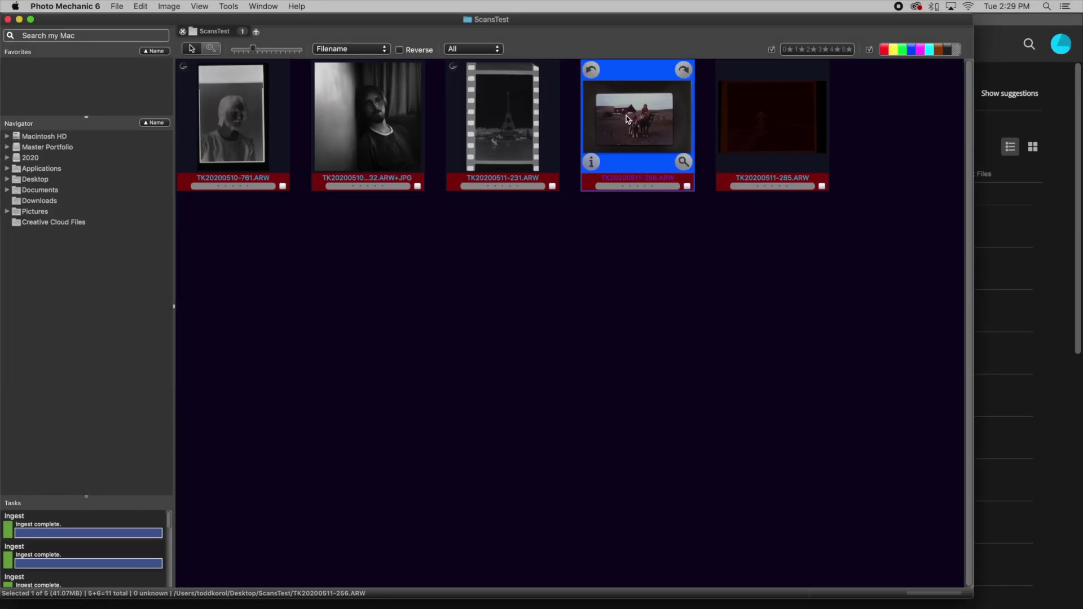
Step: Open the slide scan TK20200511-256.ARW from Photo Mechanic in Camera Raw and set its white balance from the grey barn roof
key(super+e)
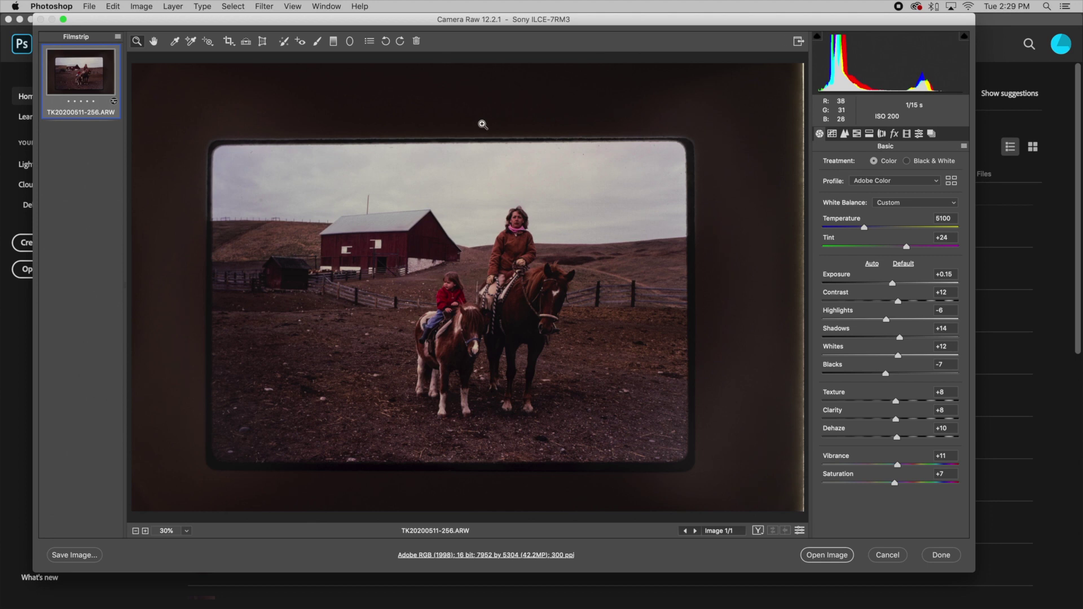
click(182, 44)
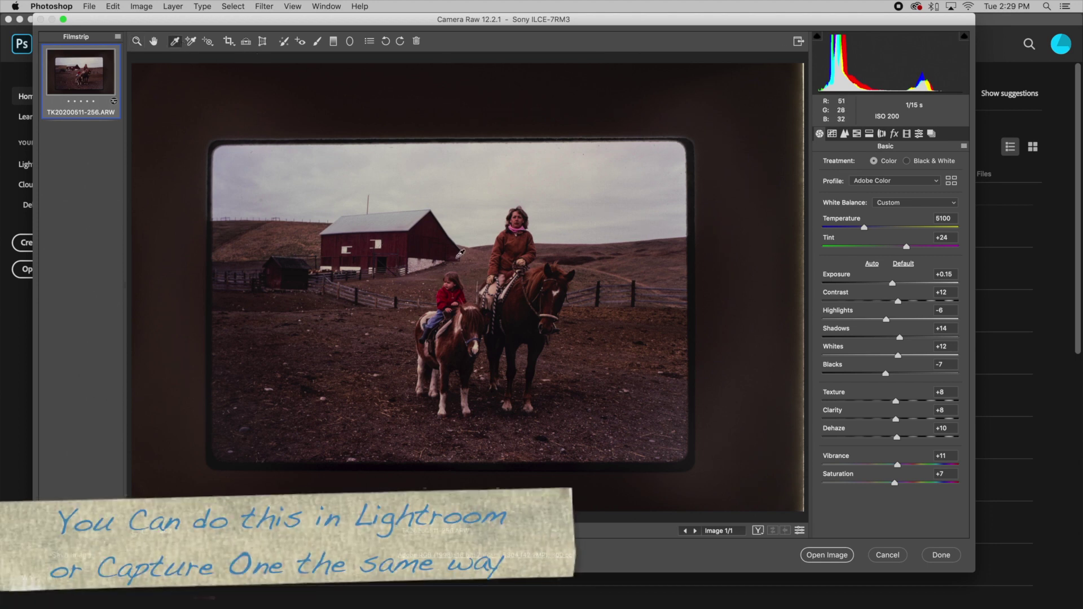
click(388, 220)
Step: Set Exposure +0.10, Contrast +15, Highlights -4, Whites +9, Blacks -8 and Texture +11, and open the slide image in Photoshop
drag(896, 288, 888, 322)
click(887, 319)
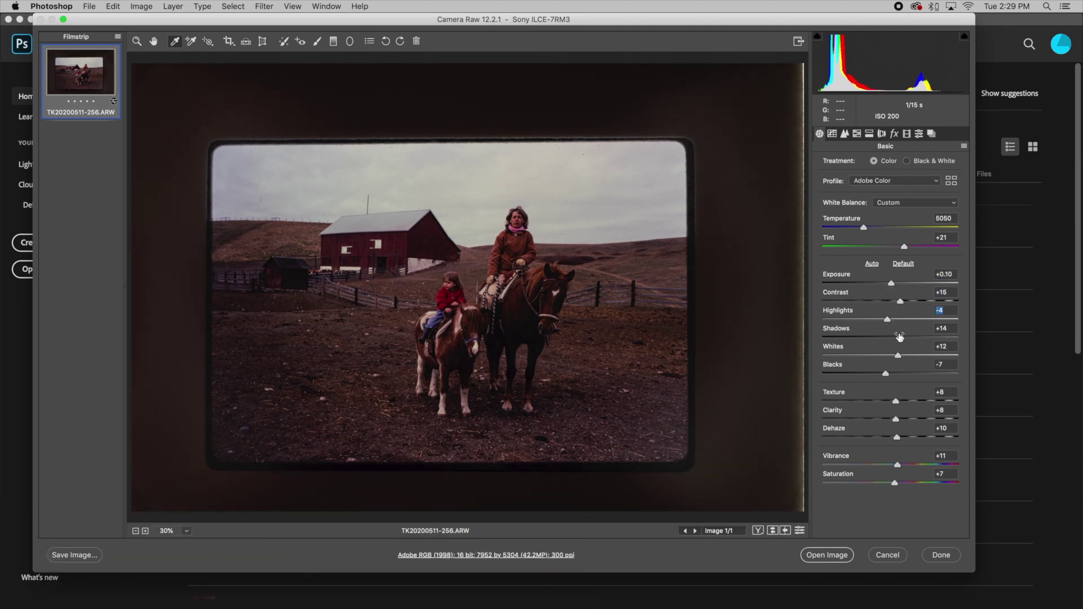
click(900, 338)
drag(899, 356, 884, 374)
key(Tab)
key(Up)
key(Up)
key(Up)
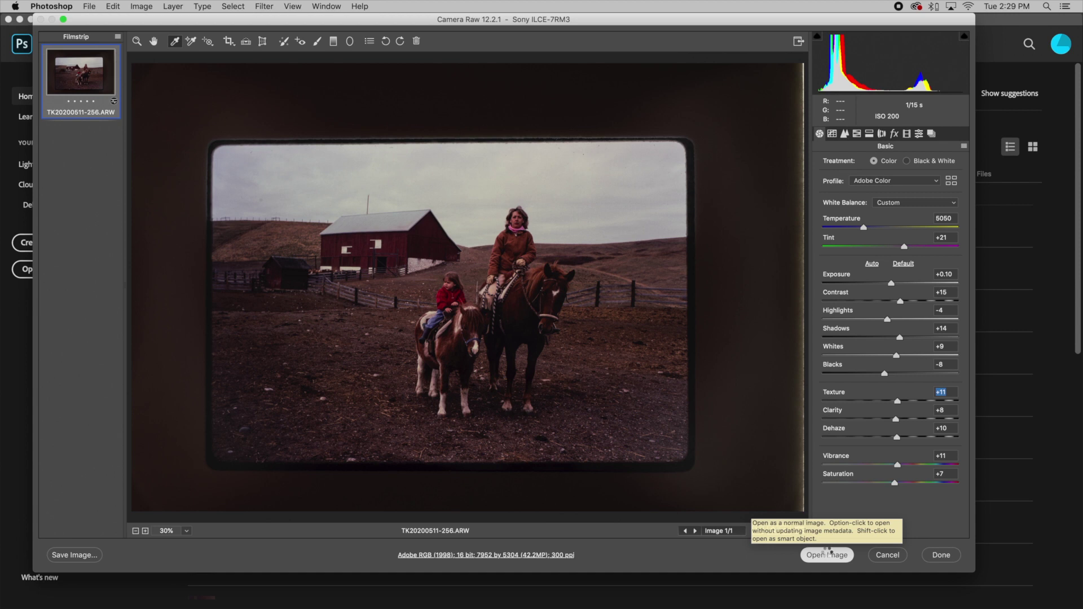
click(827, 556)
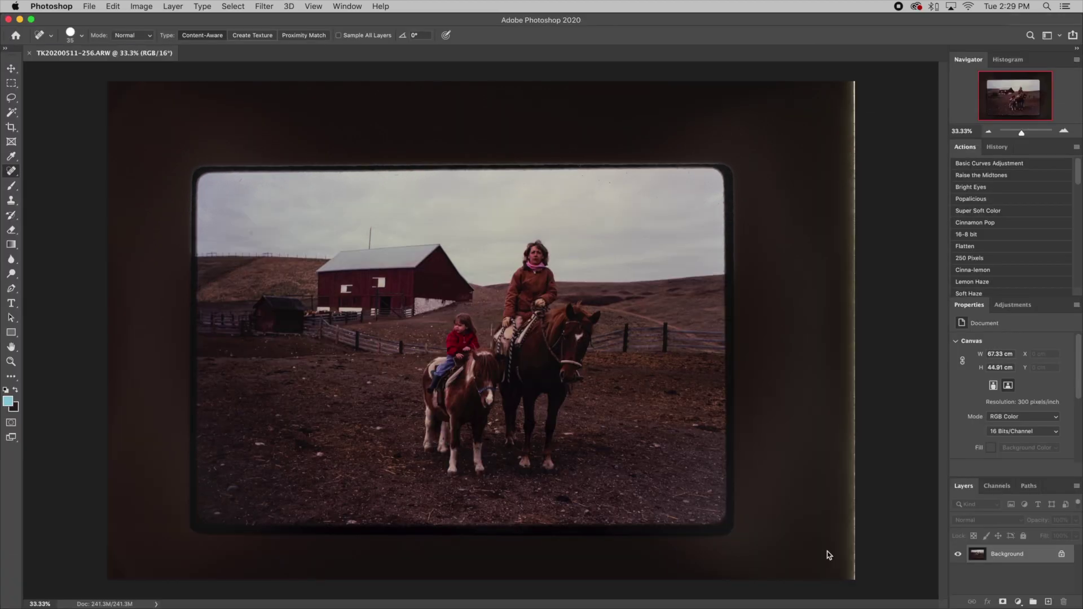
Step: Crop the slide scan to the picture inside the dark mount, about 47 by 31 cm
click(11, 127)
drag(218, 156, 742, 504)
drag(490, 504, 490, 505)
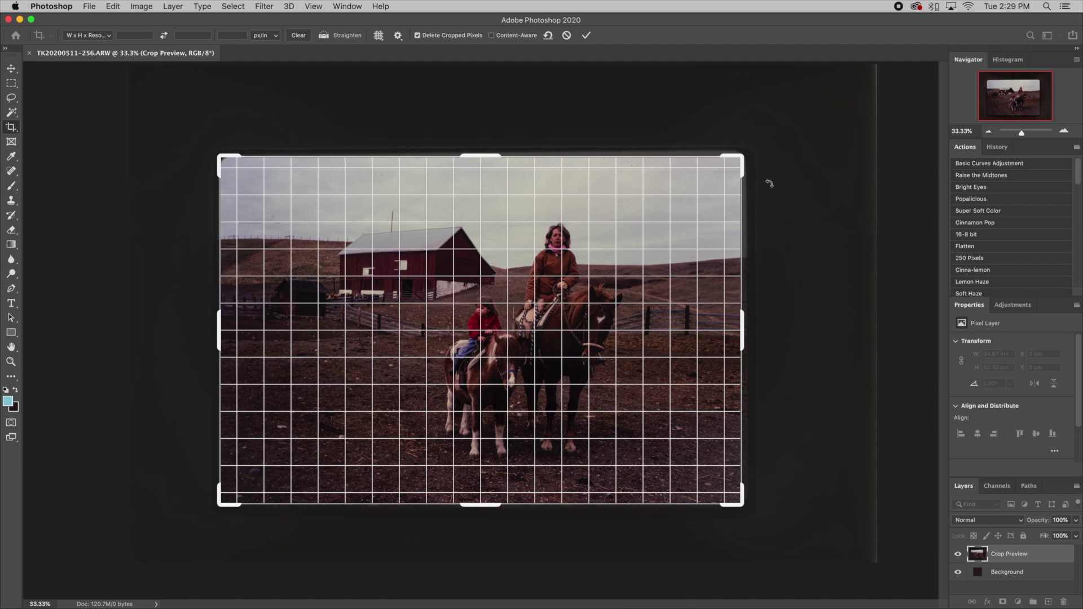
drag(764, 152, 766, 152)
key(Return)
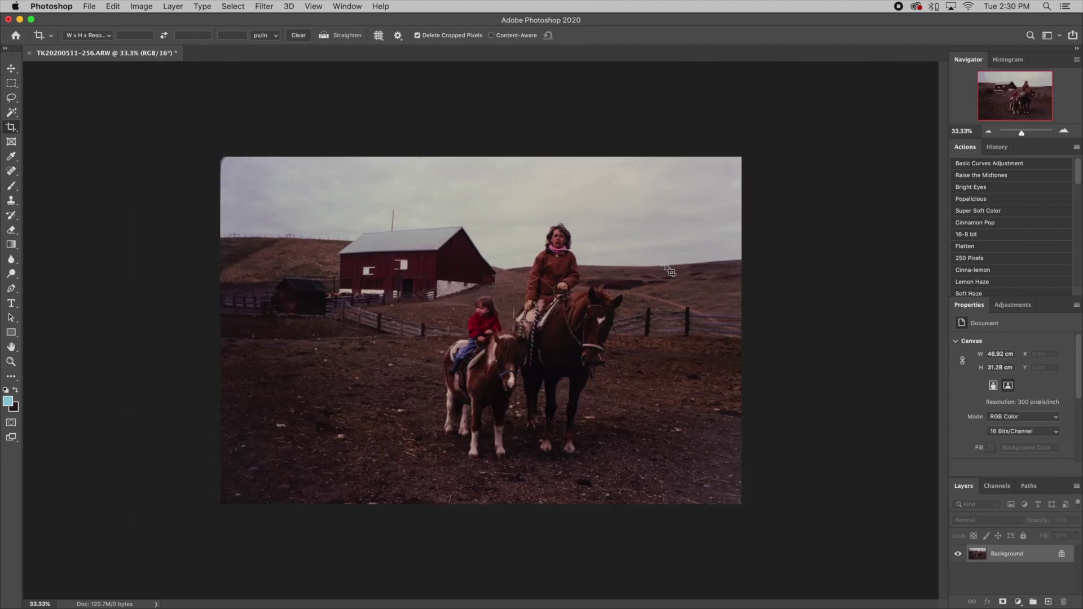
Step: Apply Levels to the slide photo with the RGB white input level at 214
key(super+l)
drag(848, 476, 825, 478)
click(825, 477)
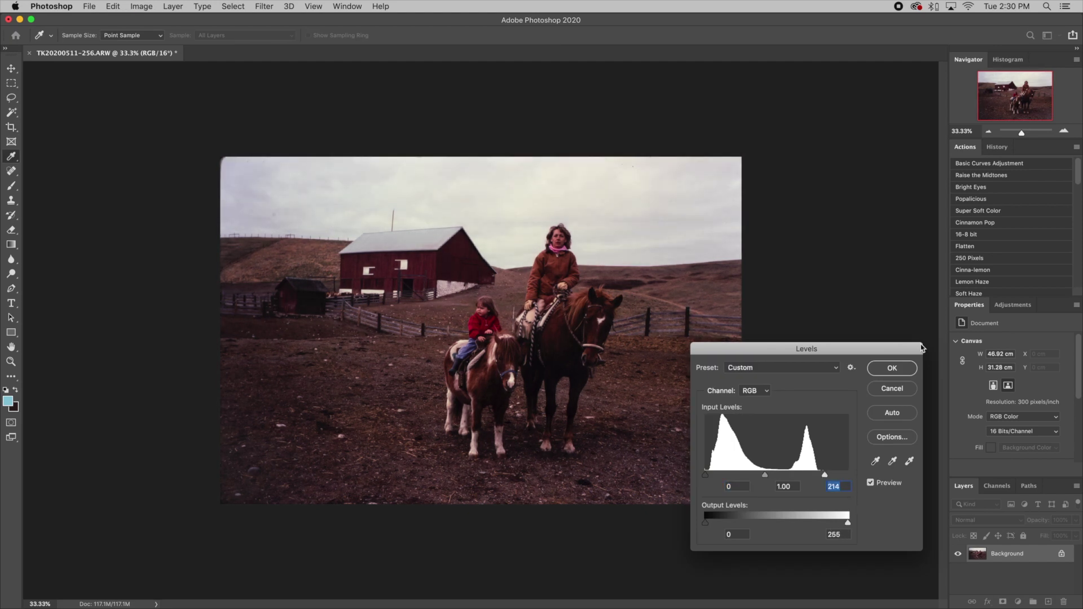
click(893, 369)
Step: Apply an RGB Curves adjustment with one point in the shadows near input 60 and a slightly raised point in the highlights
key(ctrl+m)
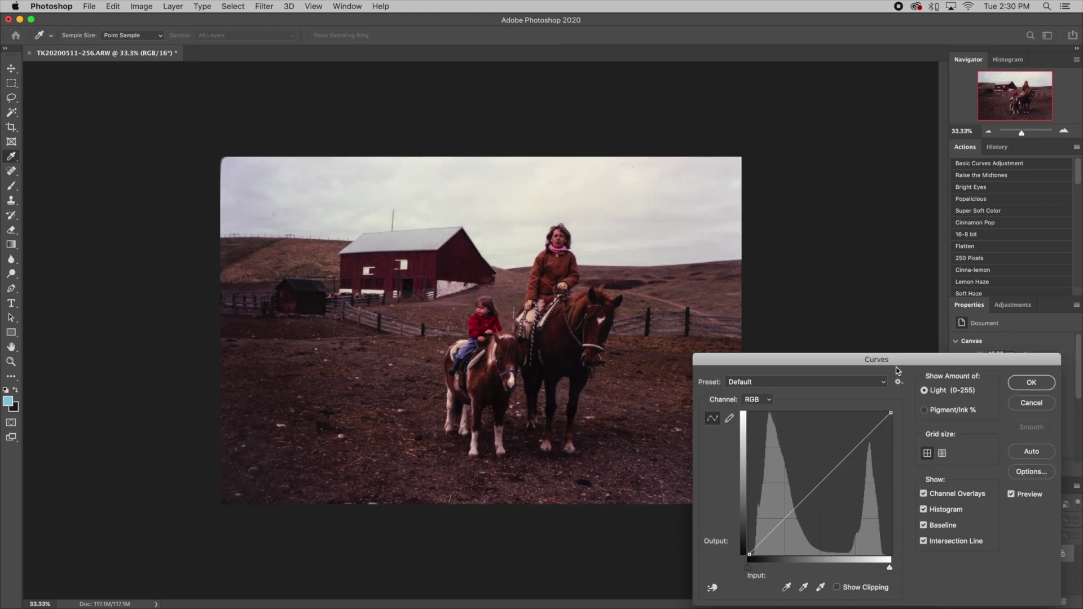
click(782, 525)
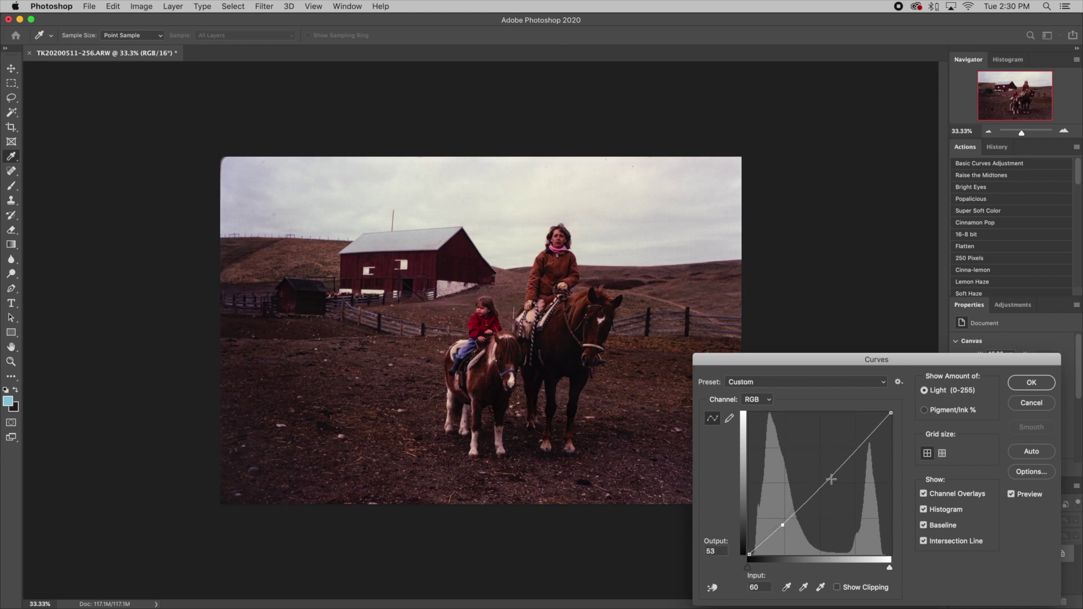
click(847, 454)
drag(784, 525, 786, 520)
click(1032, 382)
Step: Run the Super Soft Color action, set the ADJUST ME group's opacity to 66%, and flatten the image
key(c)
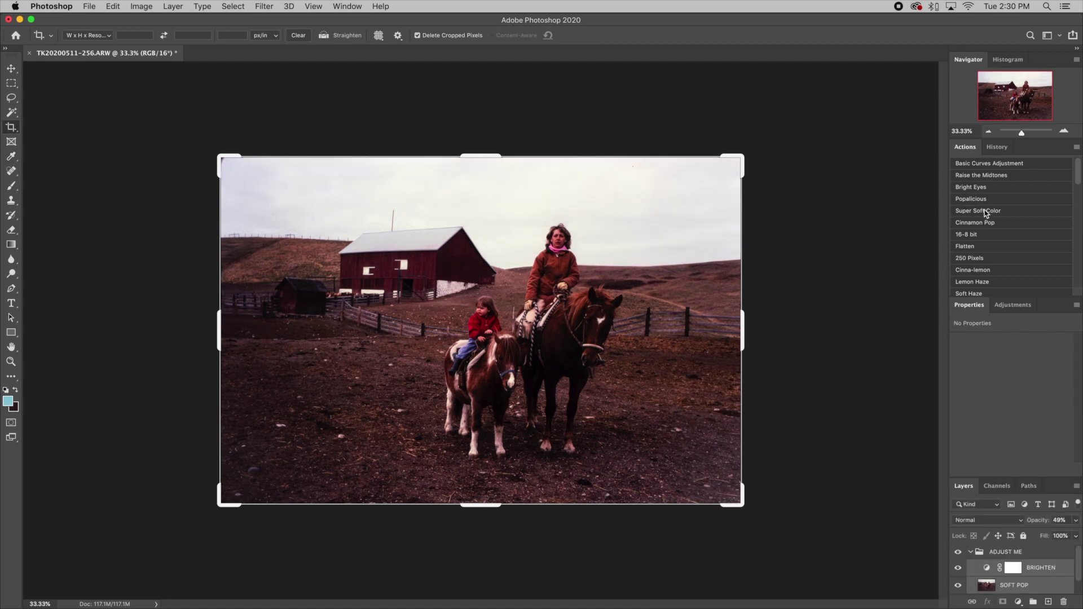
click(1078, 522)
drag(1063, 533, 1058, 535)
click(967, 247)
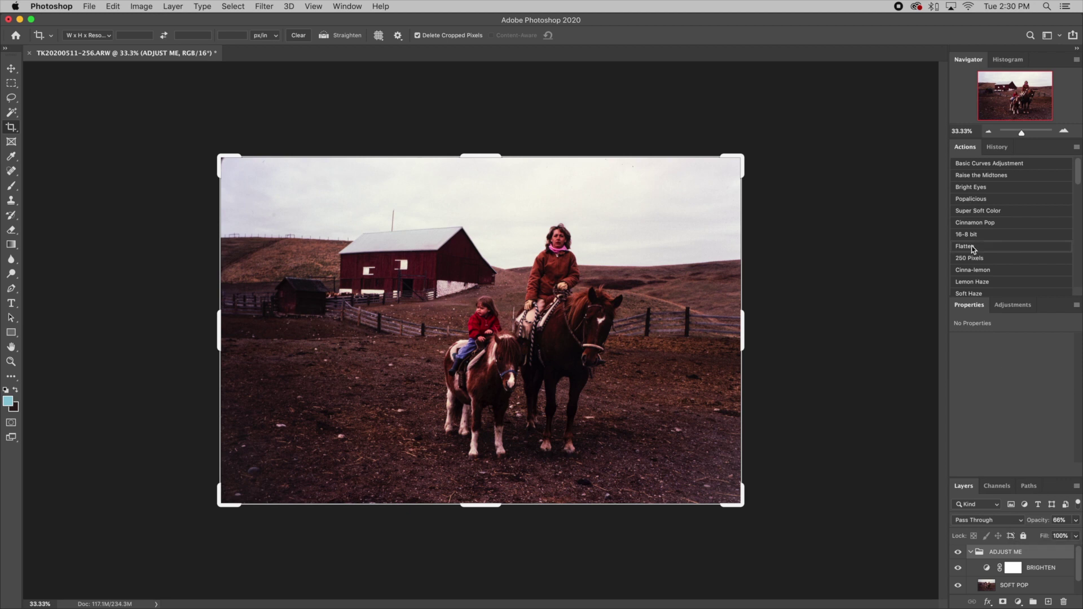
Step: Apply Smart Sharpen with Amount 69%, Radius 0.6 px, Reduce Noise 1% and Lens Blur removal
click(268, 5)
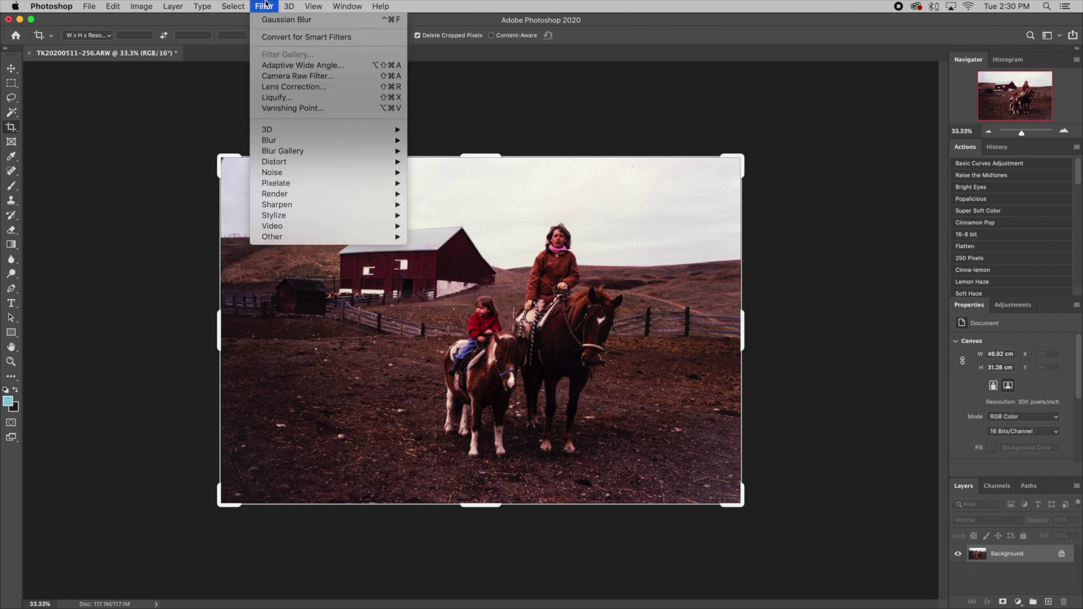
mouse_move(276, 206)
click(436, 249)
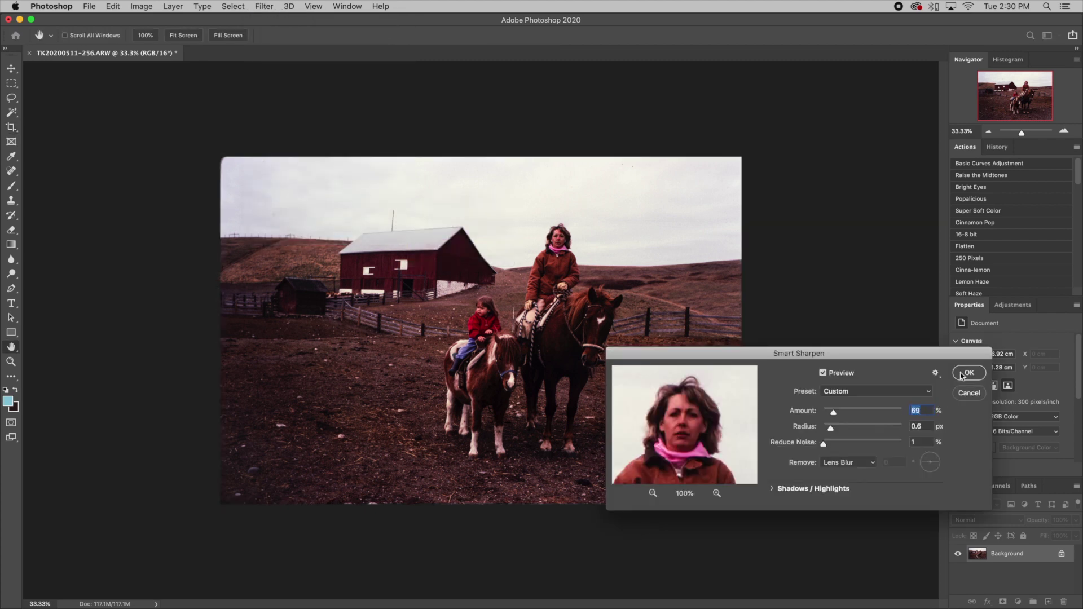
click(961, 373)
Step: Raise the Master saturation of the slide photo to 10 with Hue/Saturation
key(c)
key(super+u)
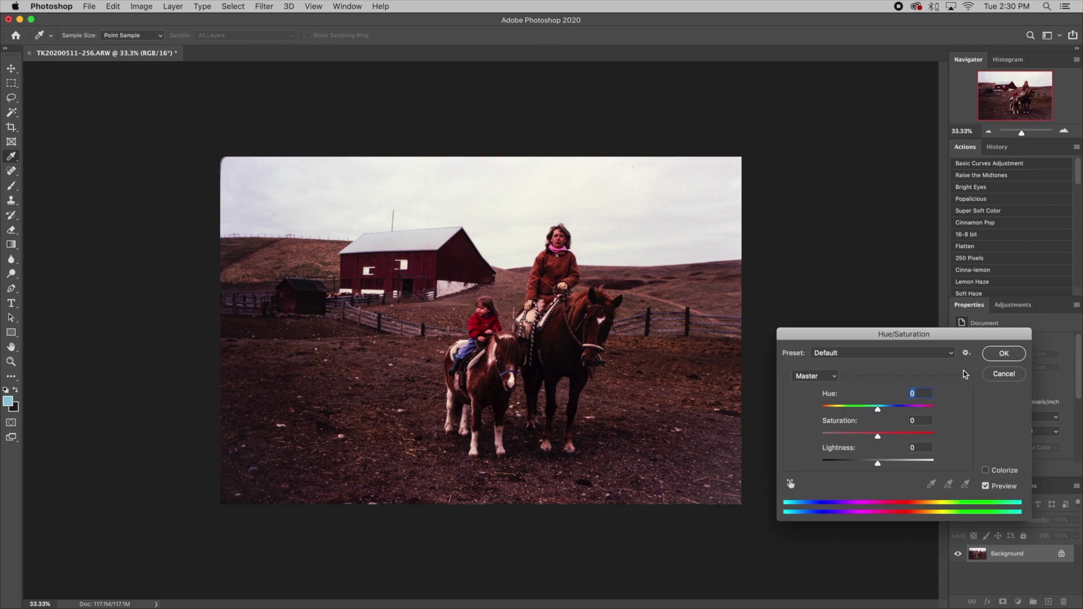
key(Escape)
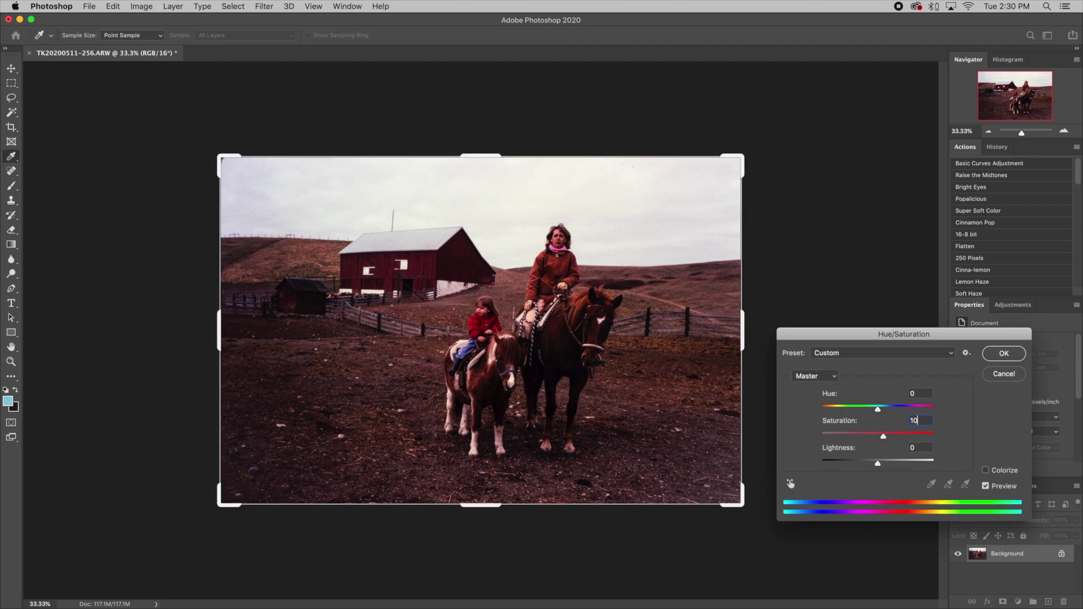
Step: Examine the corrected slide photo in full-screen mode, both enlarged and reduced on the black background
key(super+0)
key(f)
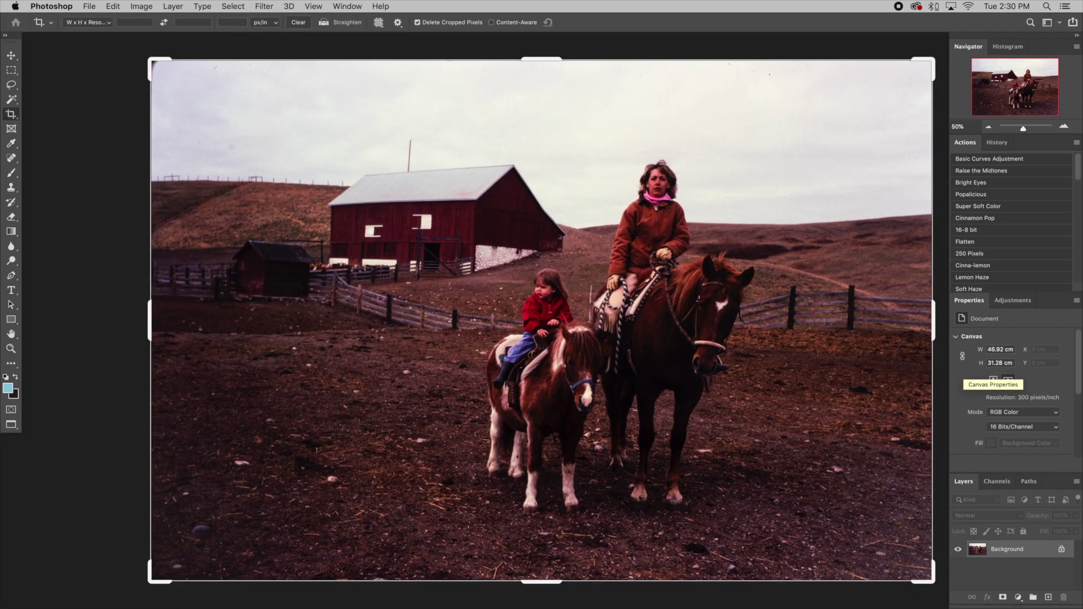
key(f)
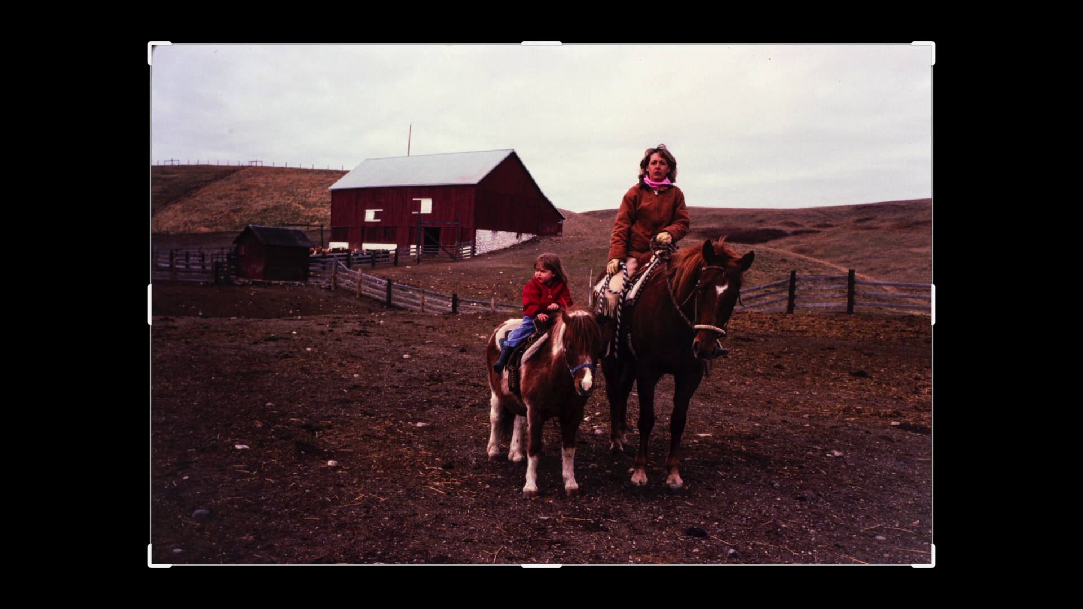
key(super+minus)
key(super+minus)
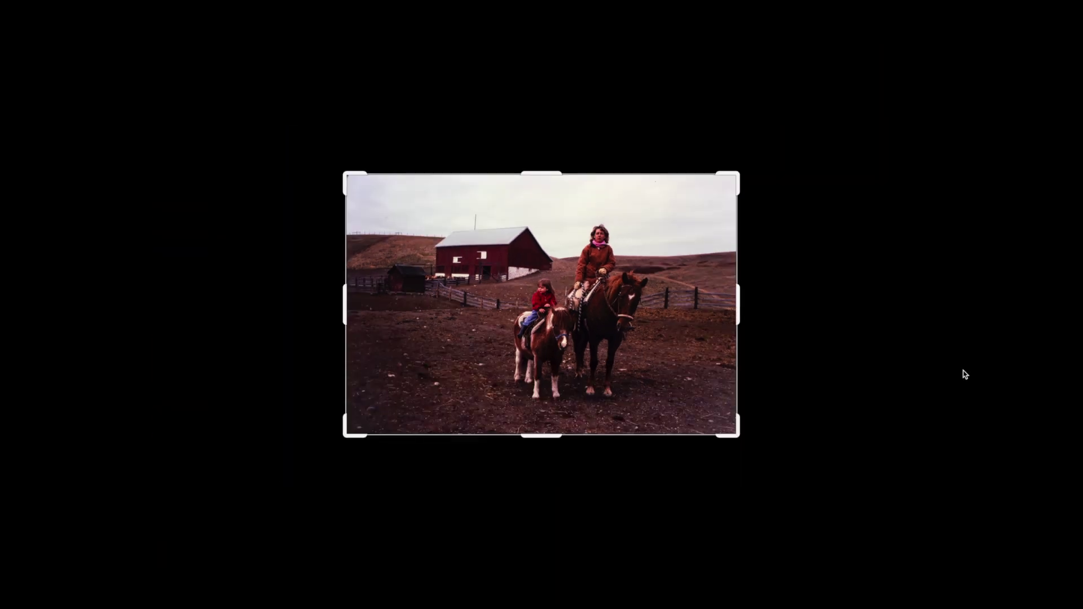
scroll(921, 366, down, 1)
scroll(921, 365, down, 1)
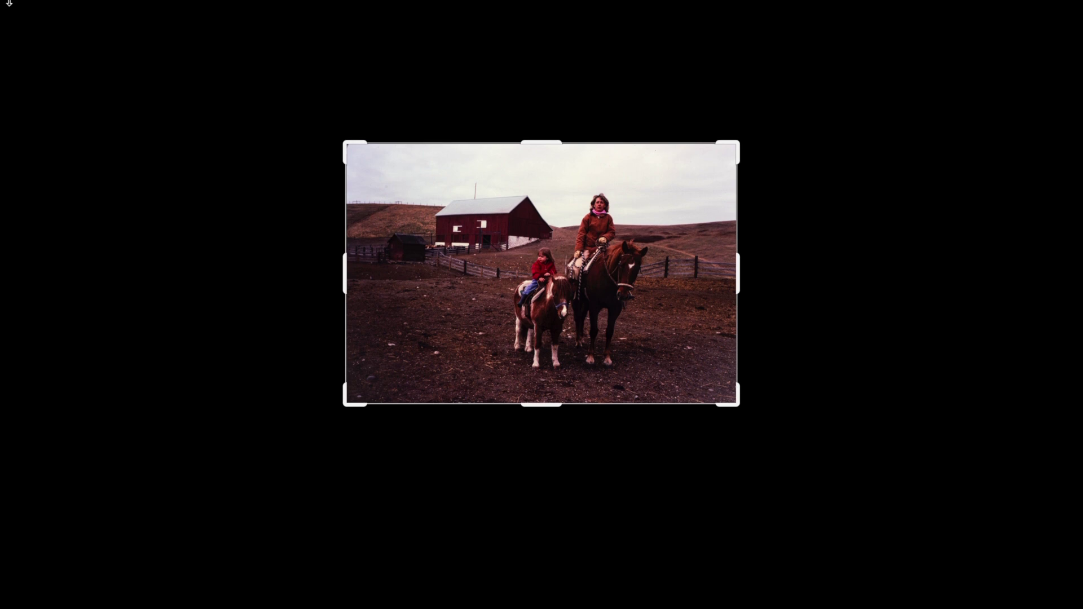
key(f)
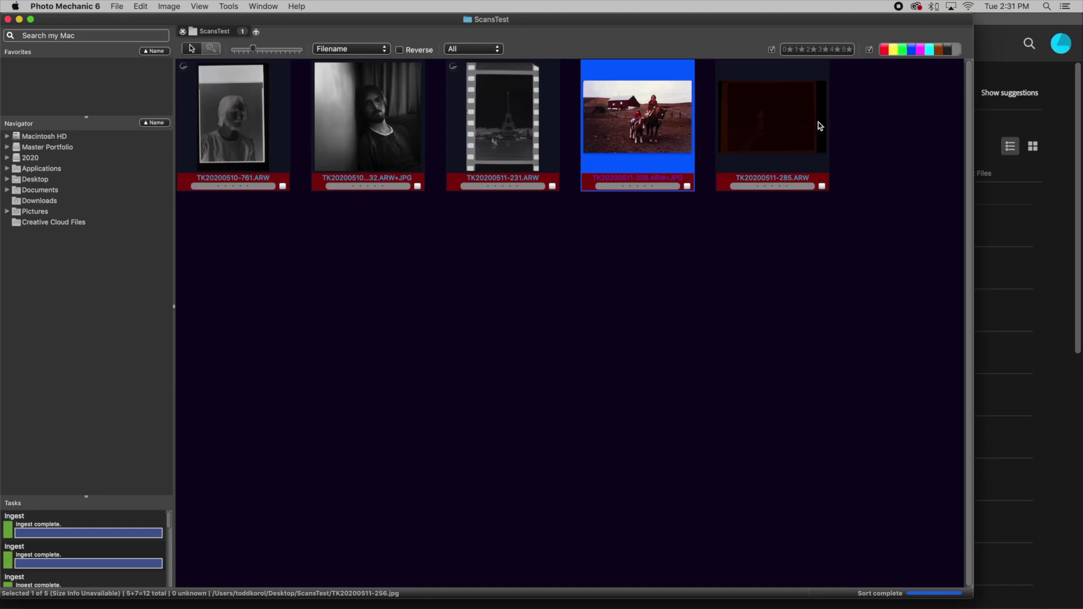
Step: Open the color negative TK20200511-285.ARW from Photo Mechanic in Camera Raw and sample white balance from its film border
click(811, 127)
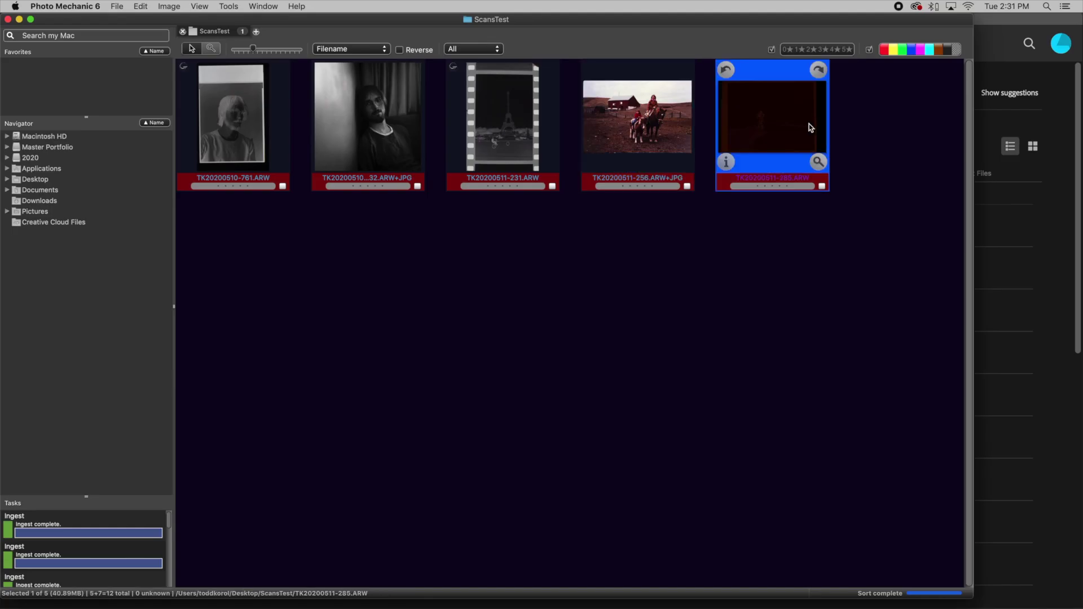
key(super+e)
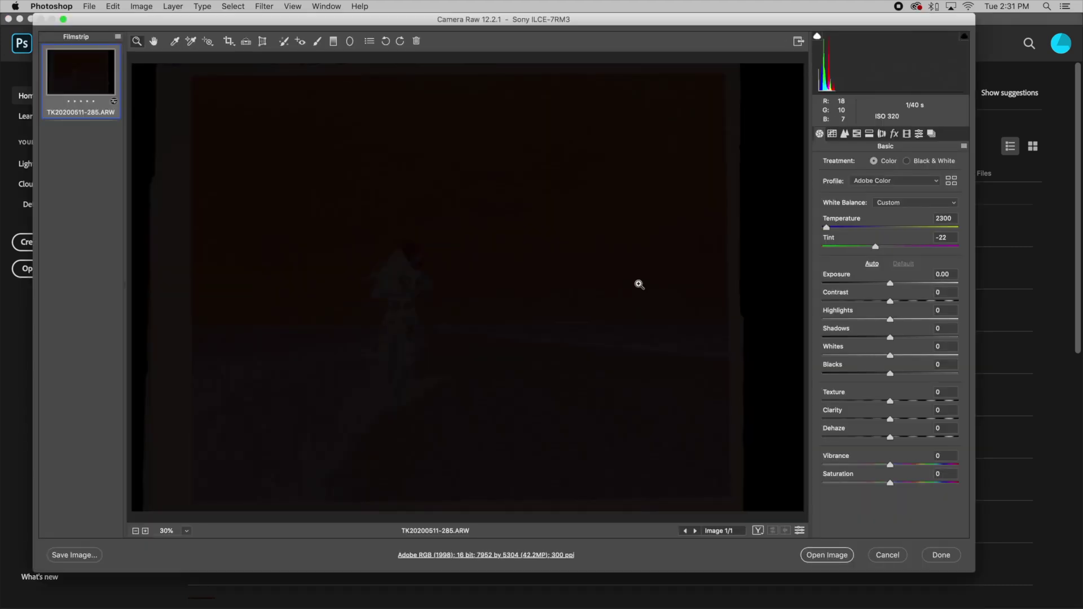
click(175, 42)
click(175, 211)
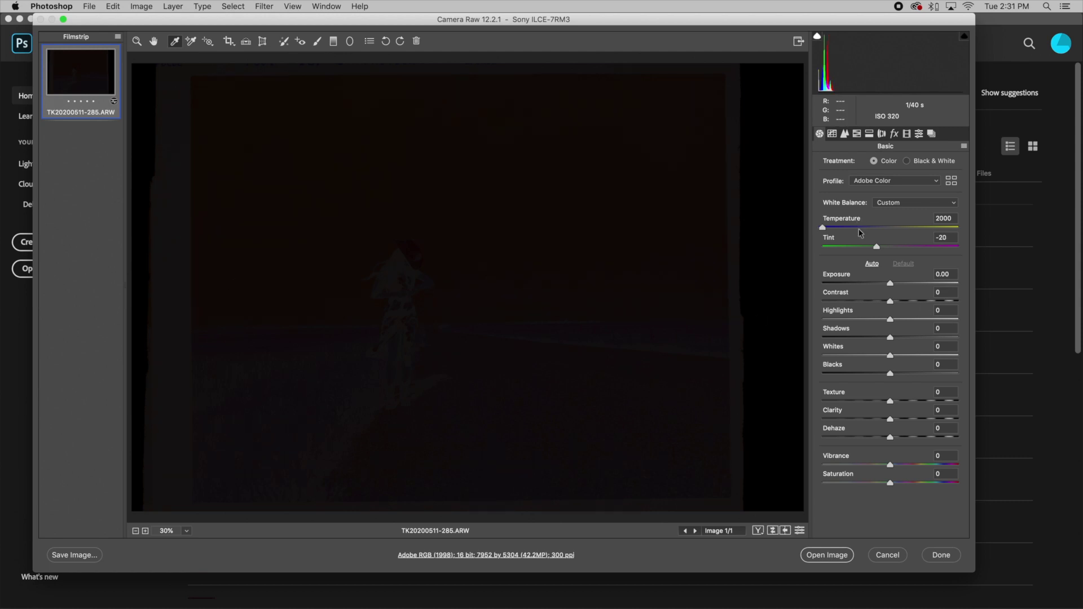
Step: Set the negative's color temperature to 2300 and open the image in Photoshop
drag(823, 228, 826, 228)
click(827, 228)
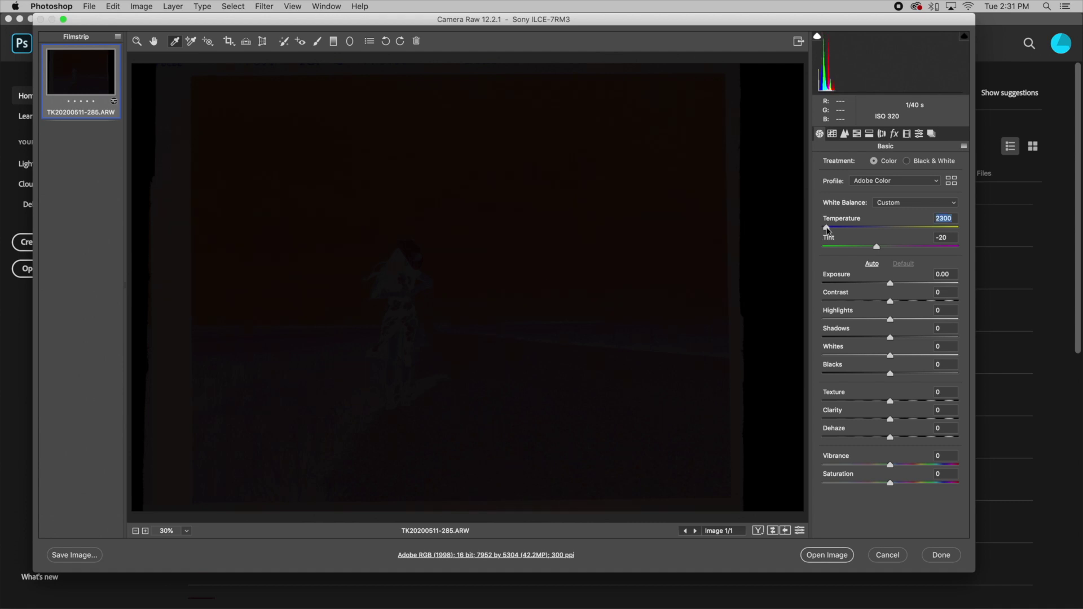
click(835, 561)
Step: Invert the color negative to a positive and crop away the film borders on all sides of the picture
key(super+i)
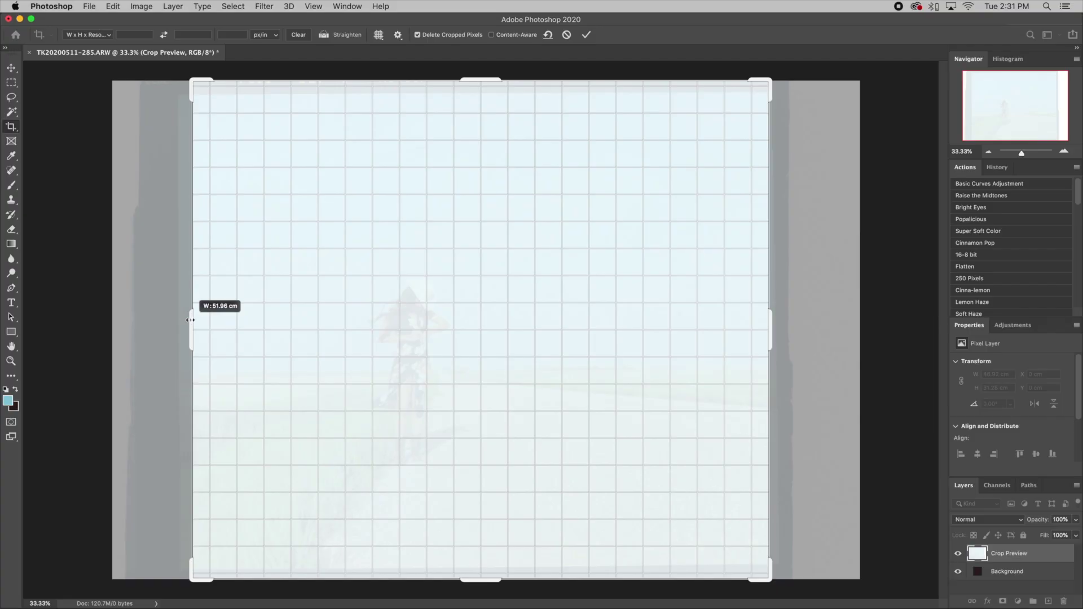
drag(194, 330, 186, 330)
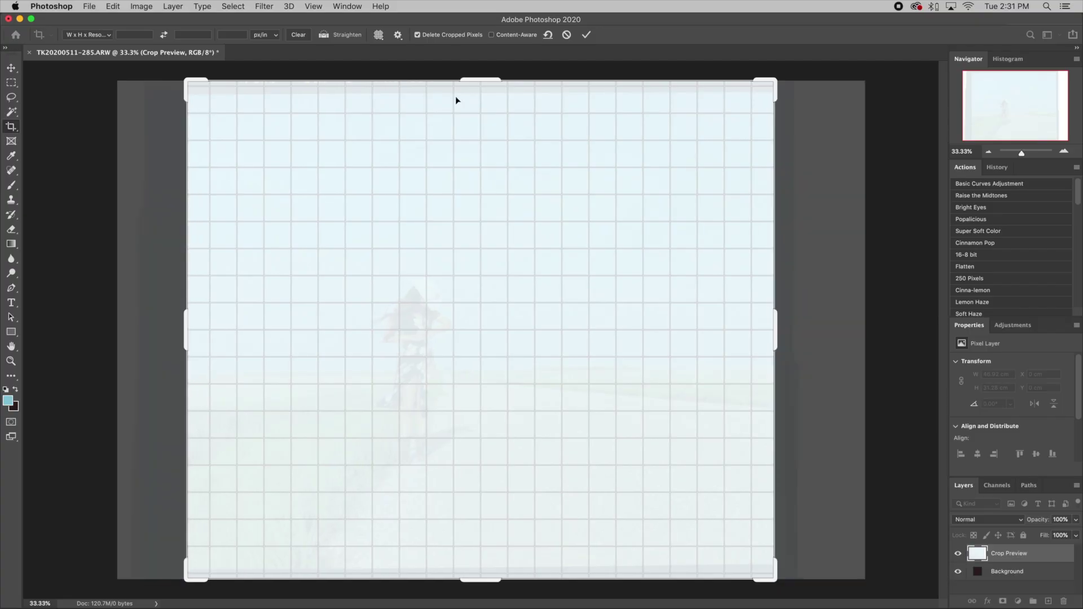
drag(473, 80, 473, 89)
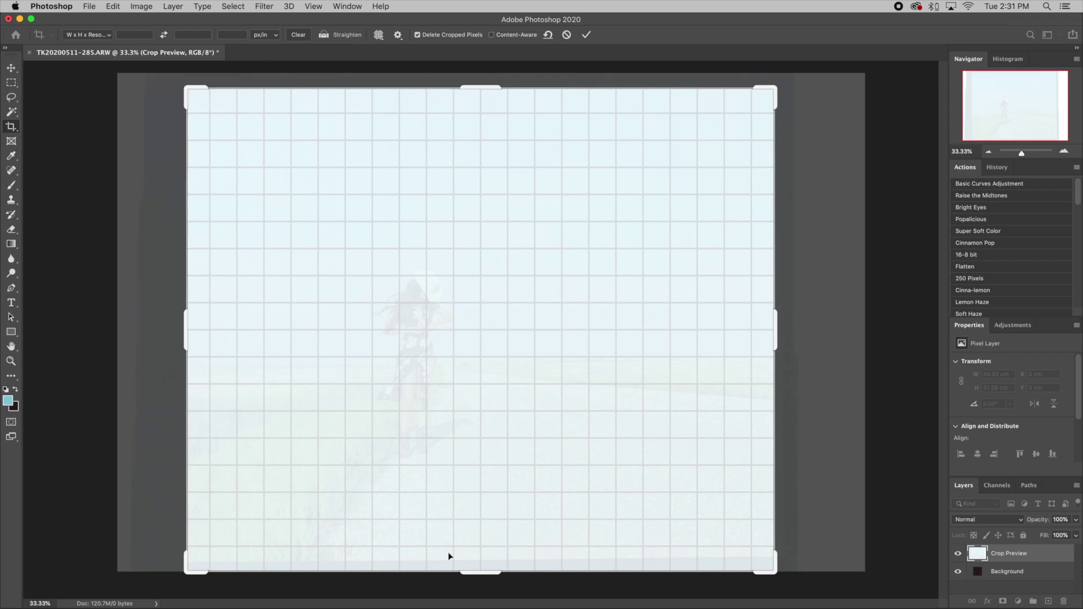
drag(465, 574, 505, 555)
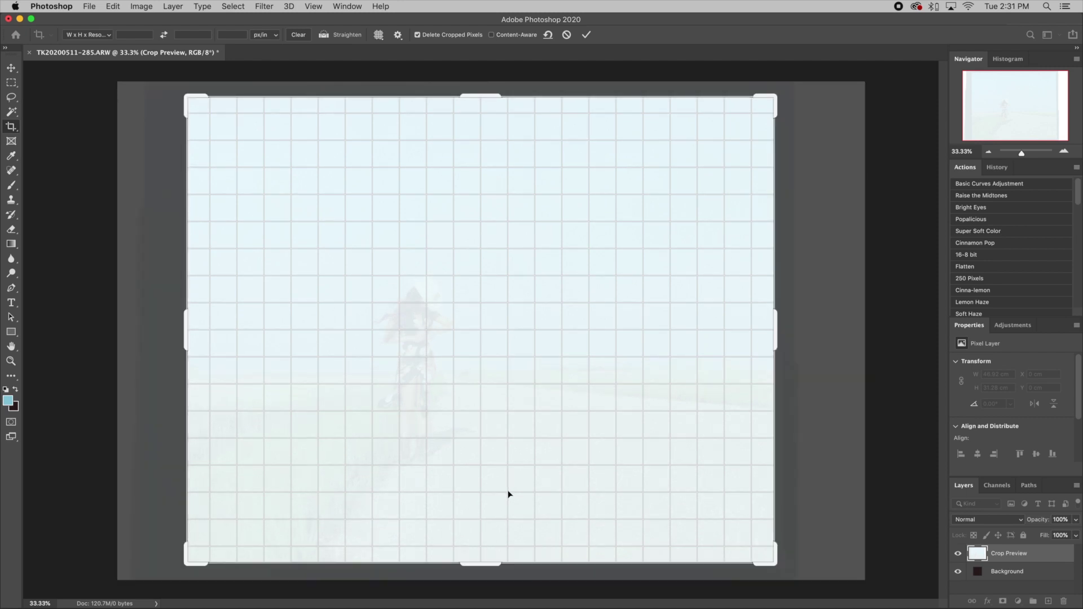
key(Return)
Step: Deepen the washed-out positive with Levels, setting the RGB input black point to 218 and the midtones to 0.67
key(super+l)
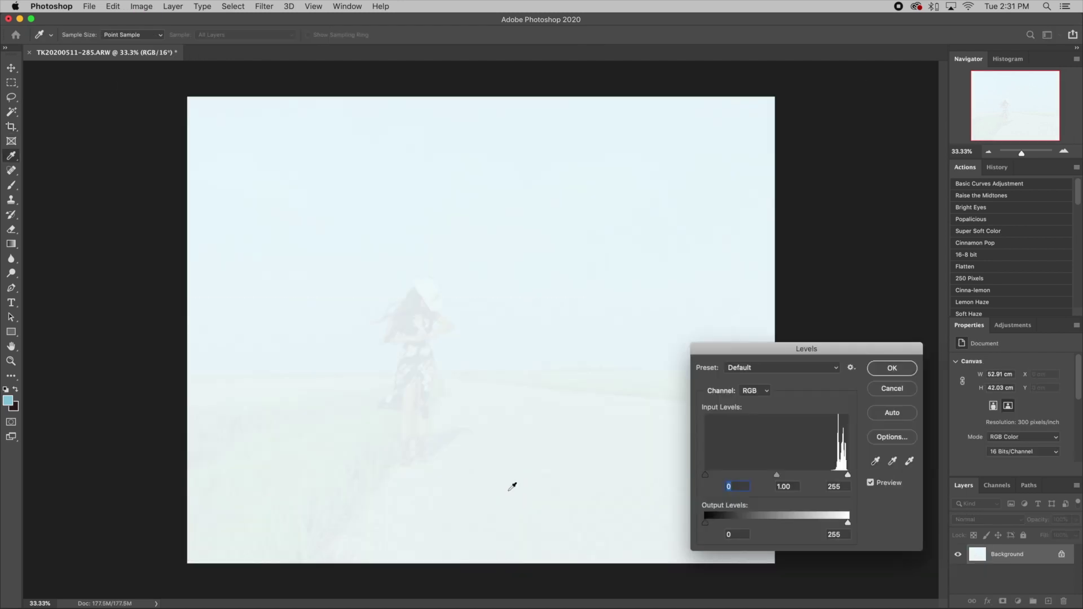
drag(707, 473, 841, 480)
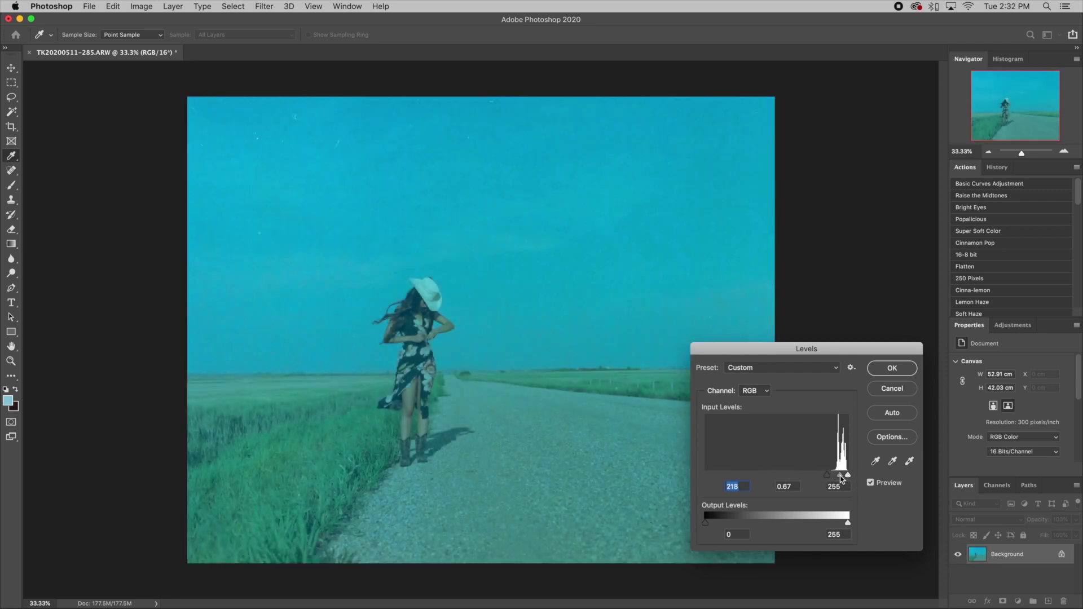
click(893, 367)
key(c)
Step: Add contrast with an RGB Curves S-curve, mapping input 63 to 54 and input 141 to 146
key(ctrl+m)
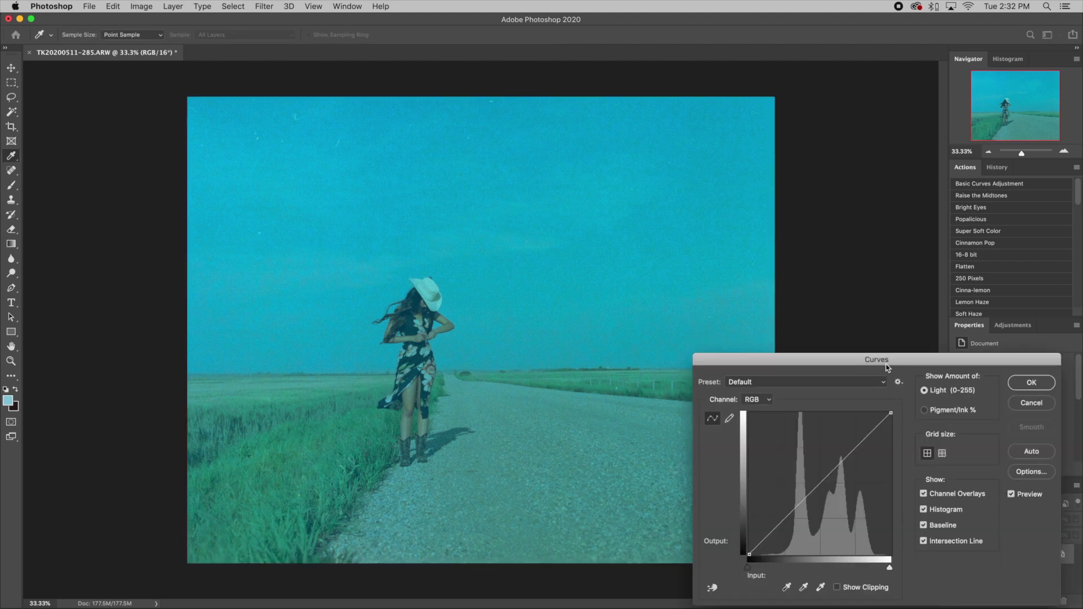
drag(788, 515, 784, 525)
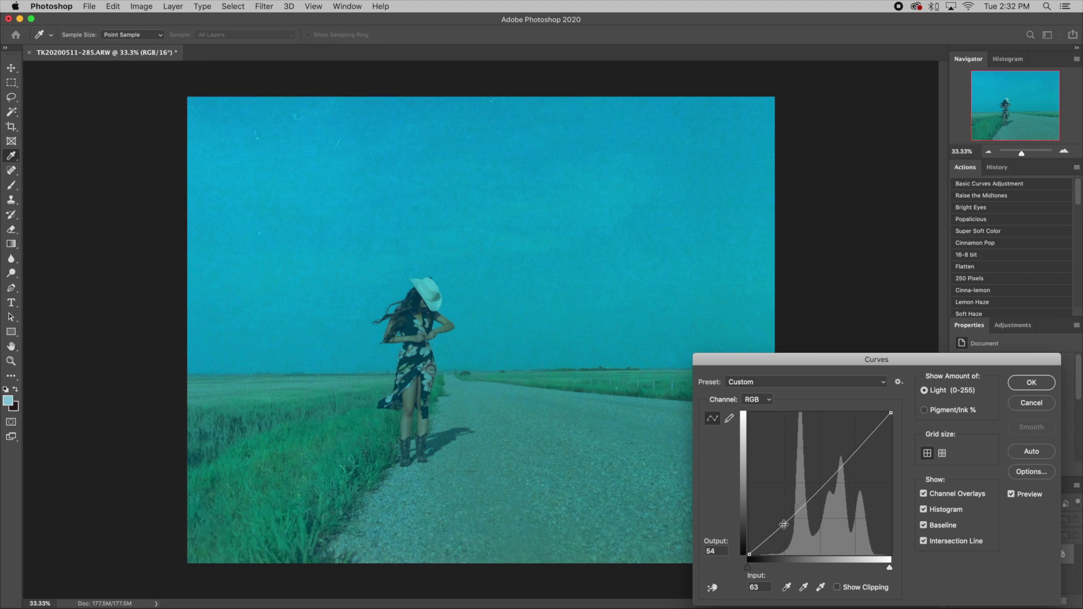
drag(823, 479, 828, 472)
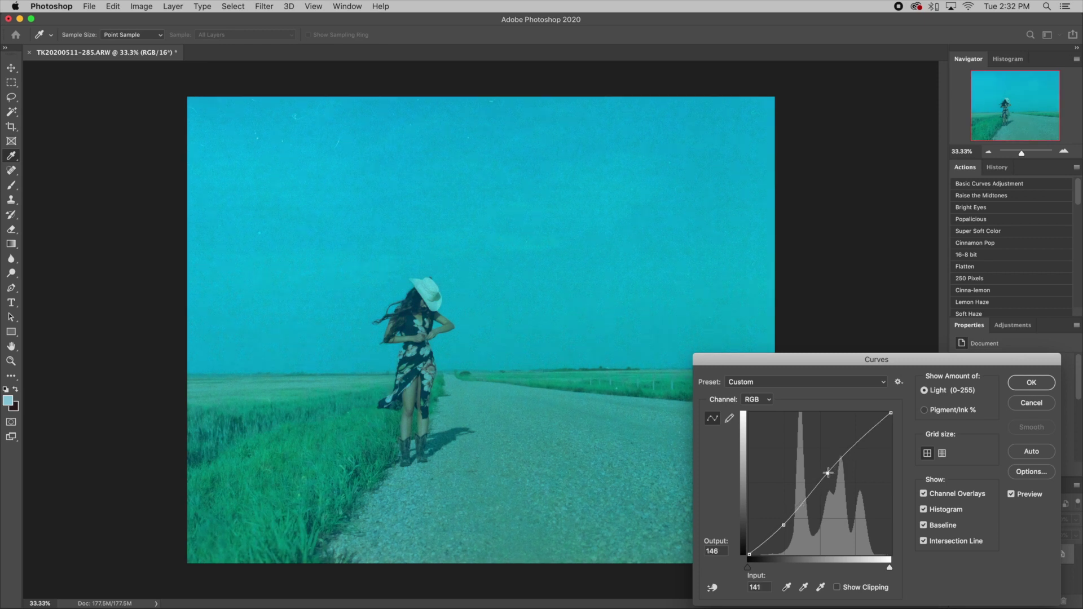
click(1032, 384)
Step: Apply Auto Color to the photo and brighten its midtones to 1.14 with Levels
click(146, 5)
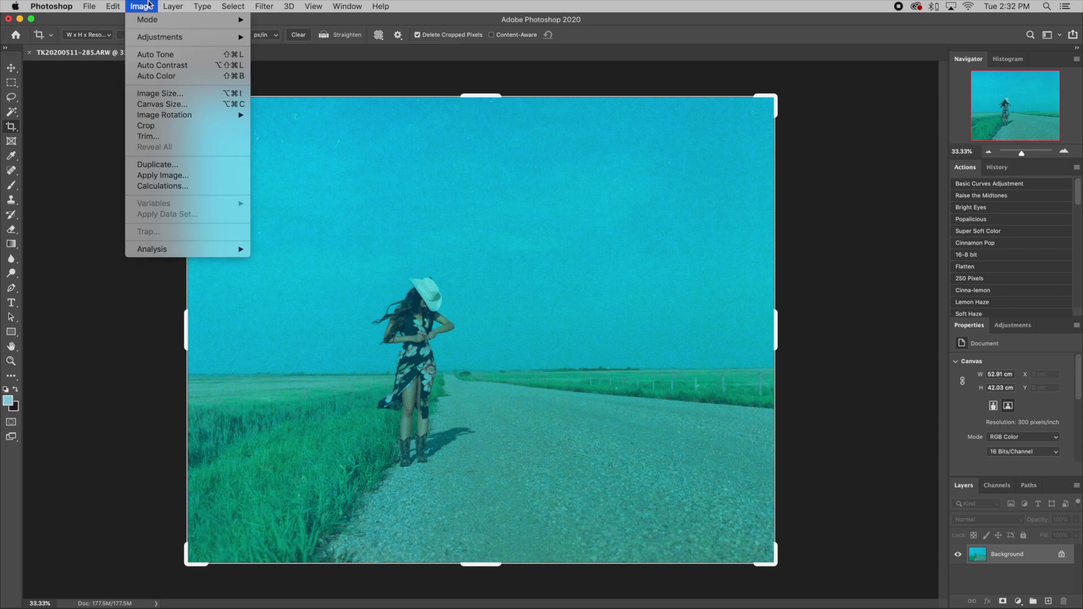
click(157, 77)
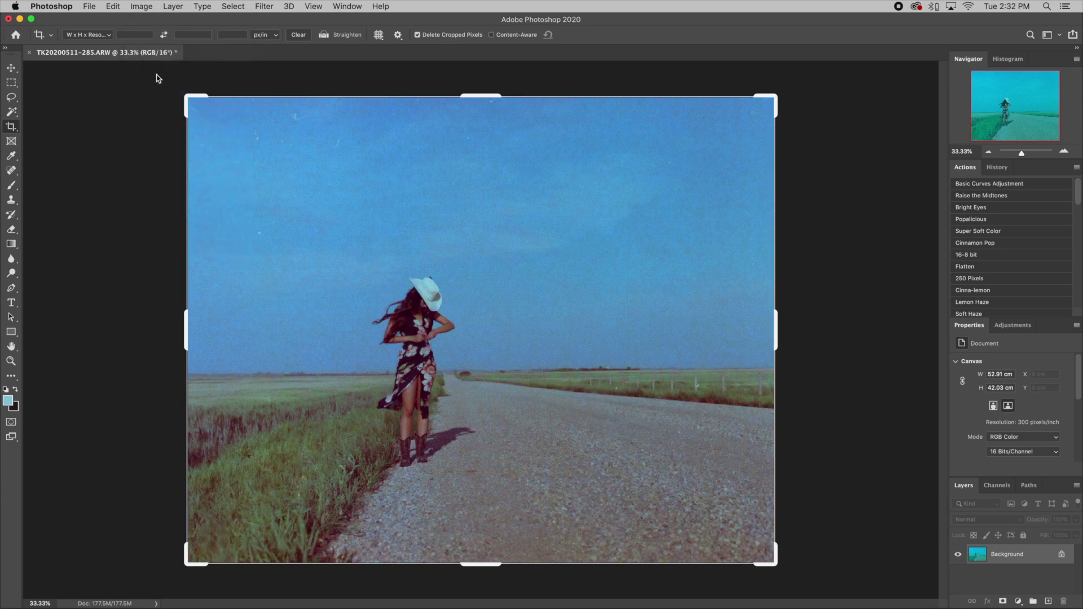
key(super+l)
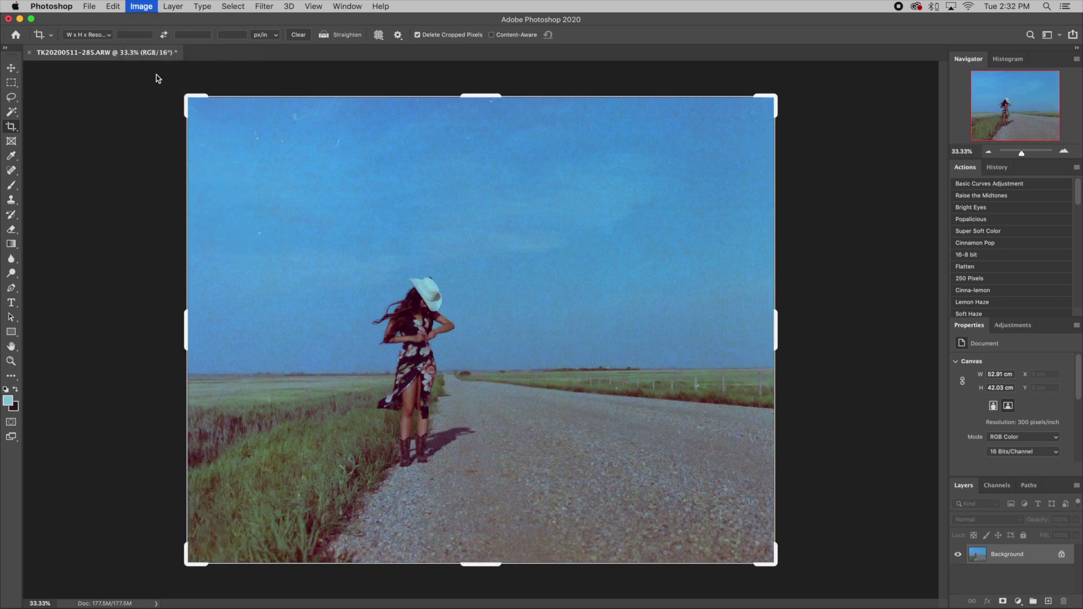
drag(779, 480, 771, 479)
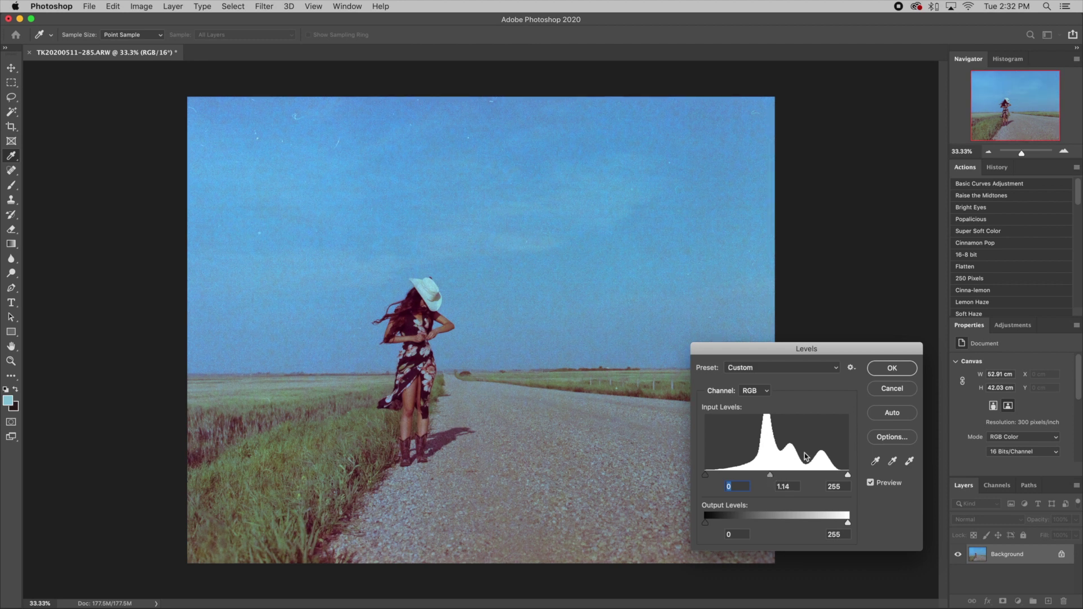
click(885, 370)
Step: Brighten the highlights with RGB Curves, anchoring the shadows and mapping input 157 to 172
key(super+m)
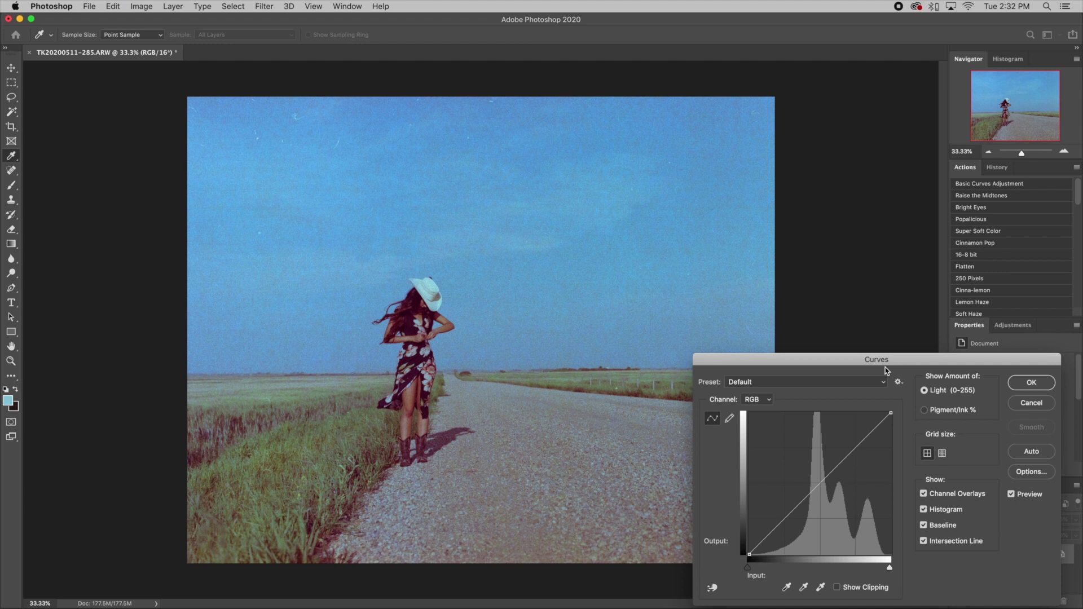
drag(786, 518, 785, 517)
drag(837, 466, 837, 459)
click(1031, 383)
key(c)
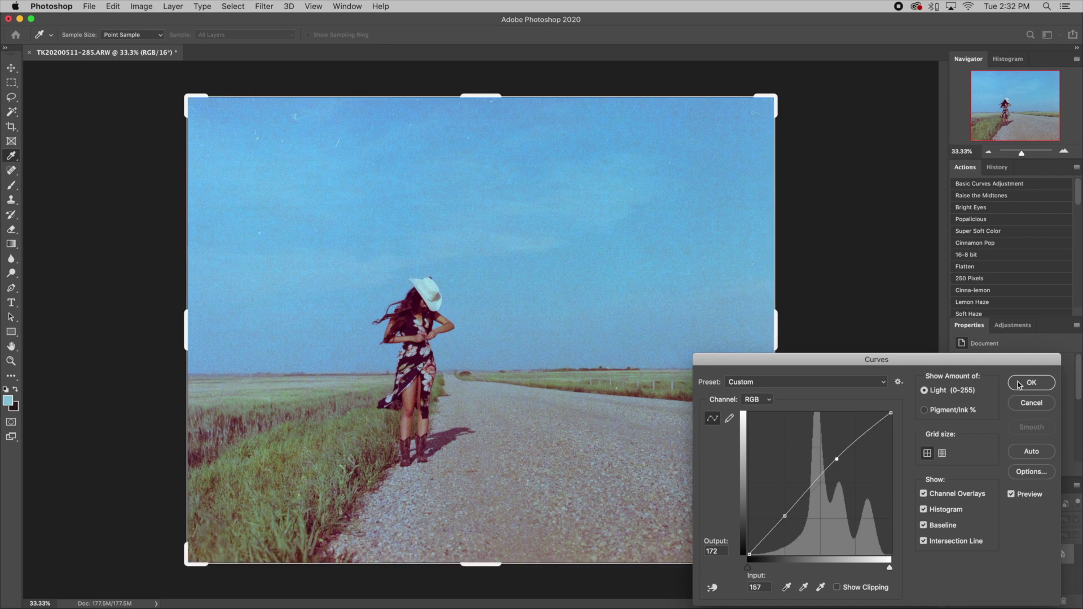
Step: Apply Auto Contrast and Auto Tone to the road photo
click(141, 6)
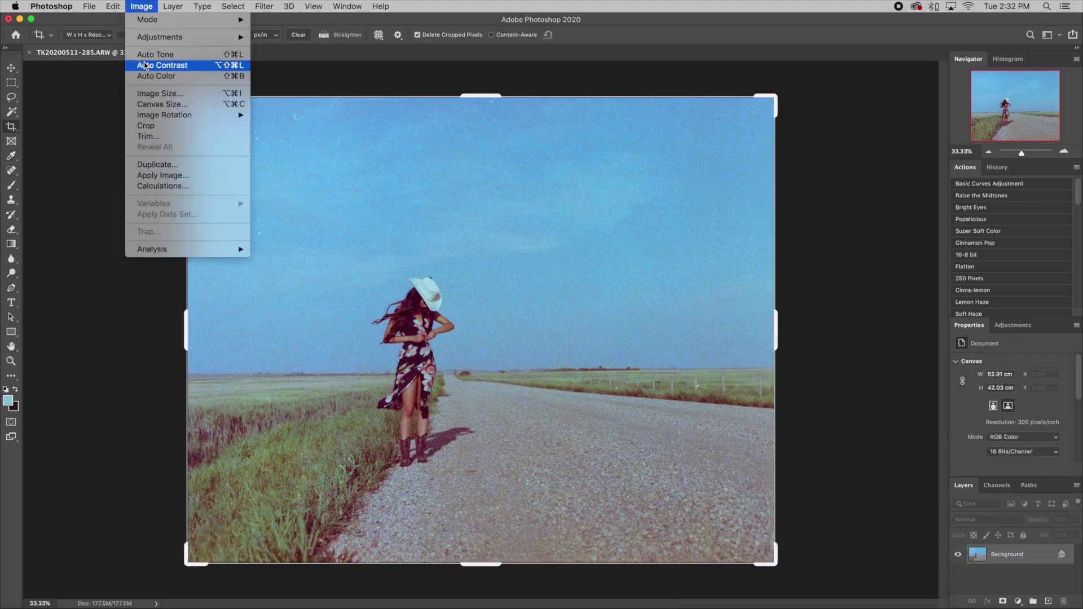
click(146, 65)
click(134, 6)
click(149, 53)
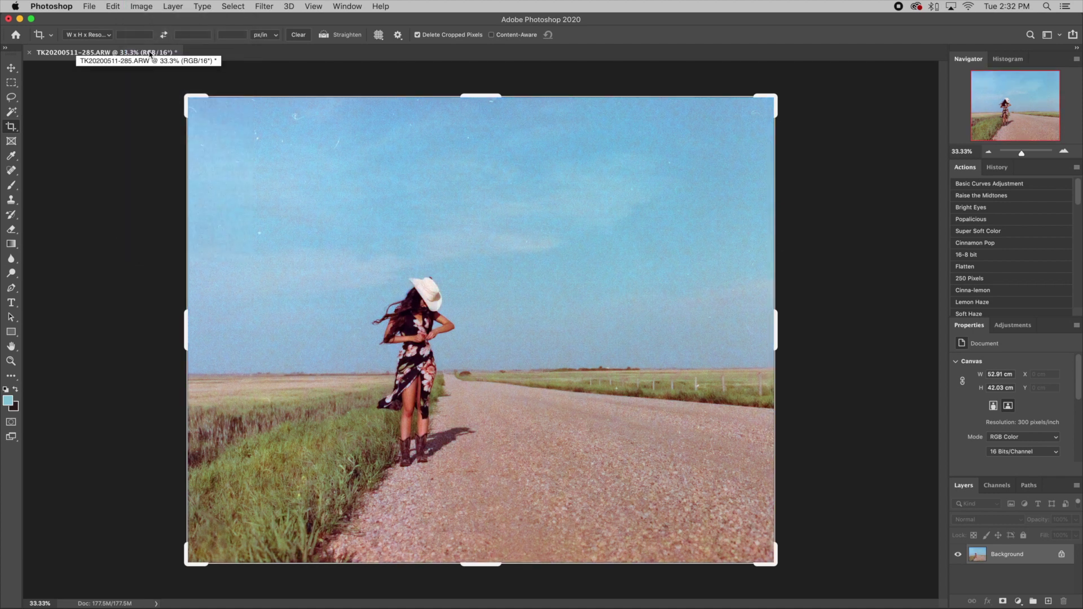
Step: Check the tonal distribution of the whole photo in Levels, leaving its input values at default
key(super+minus)
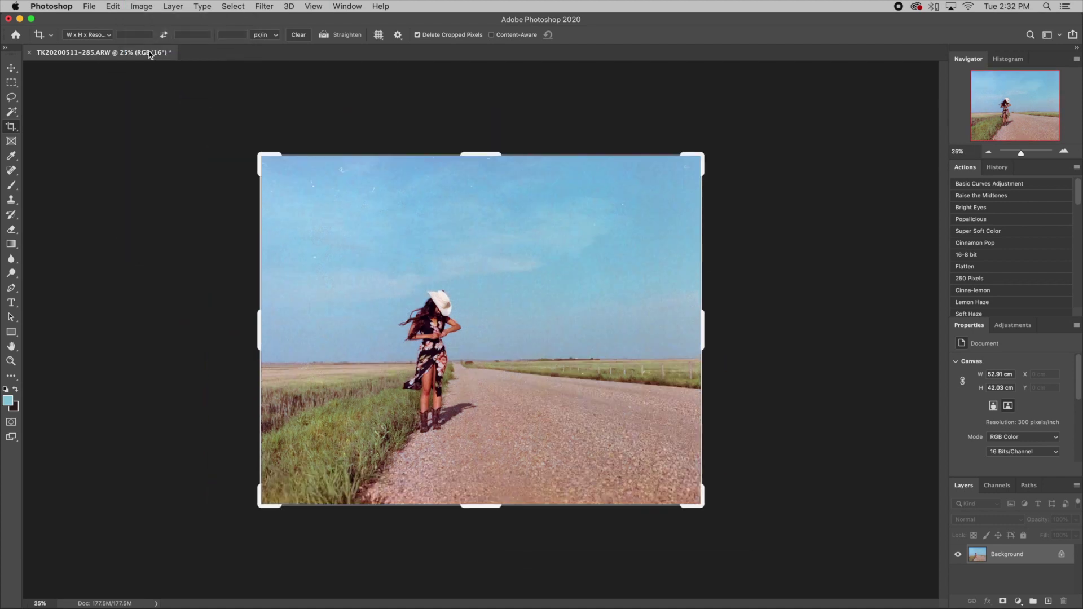
key(super+l)
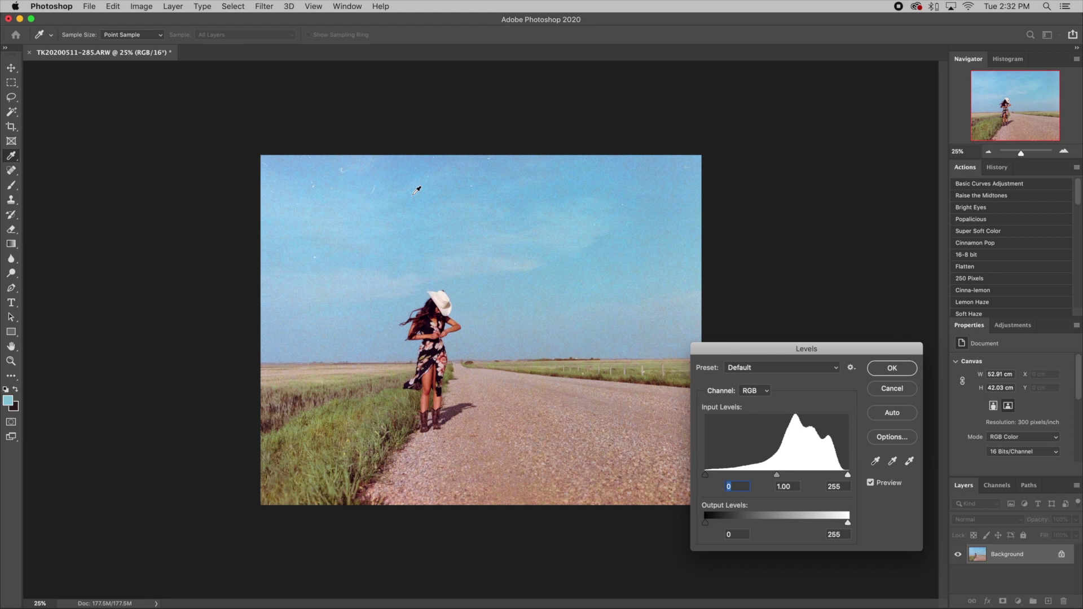
click(893, 368)
Step: Fine-tune contrast with a final RGB curve, adding a midtone point, mapping highlight input 213 to 219 and darkening the shadows
key(super+m)
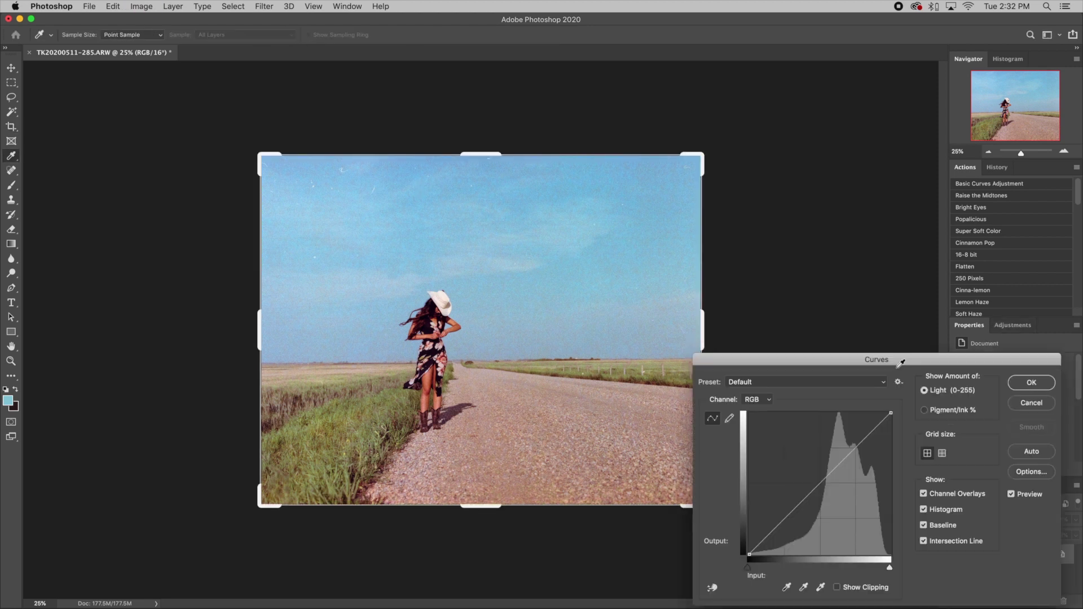
click(790, 518)
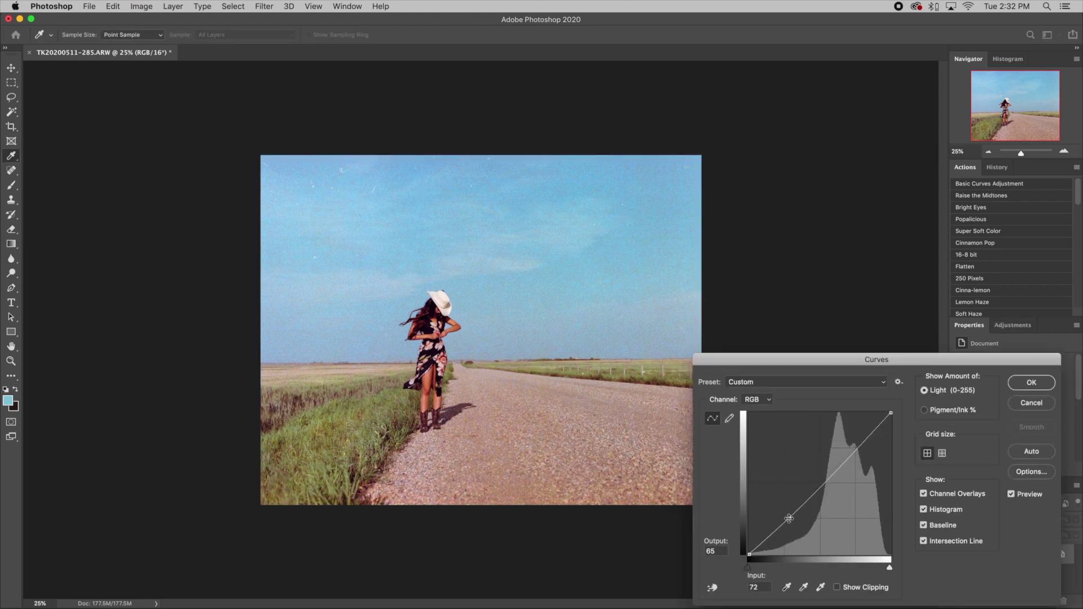
drag(789, 518, 789, 517)
click(828, 475)
click(868, 431)
drag(868, 432, 868, 432)
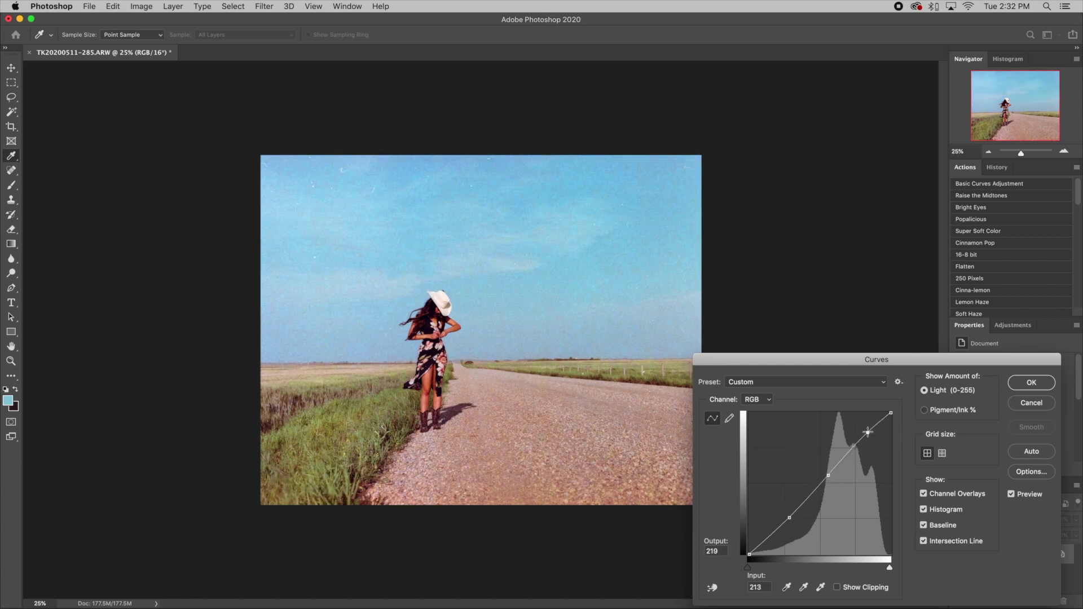
drag(789, 517, 779, 529)
click(1038, 383)
key(c)
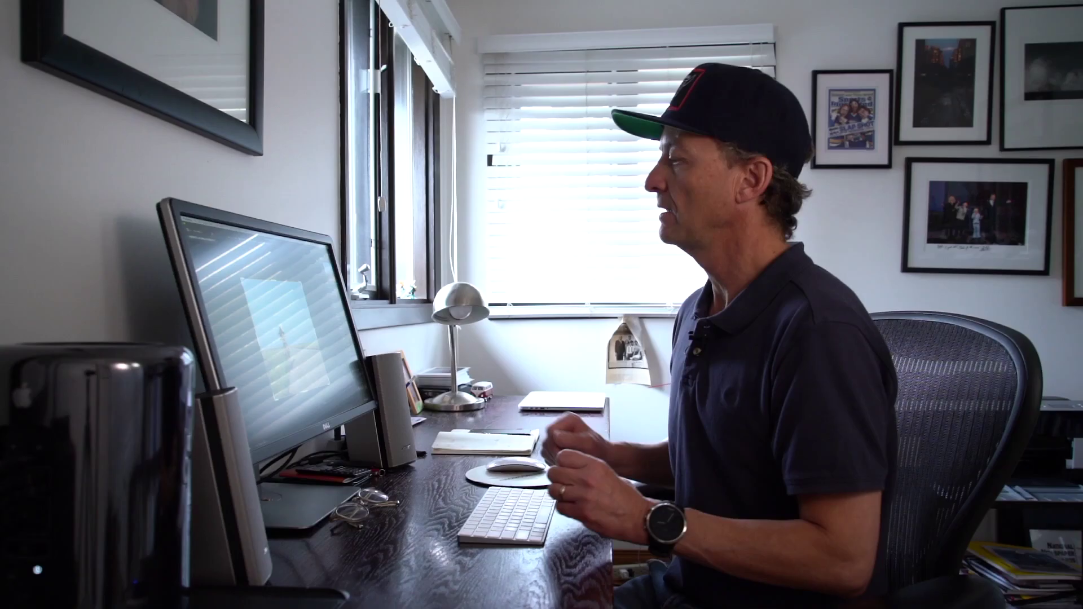